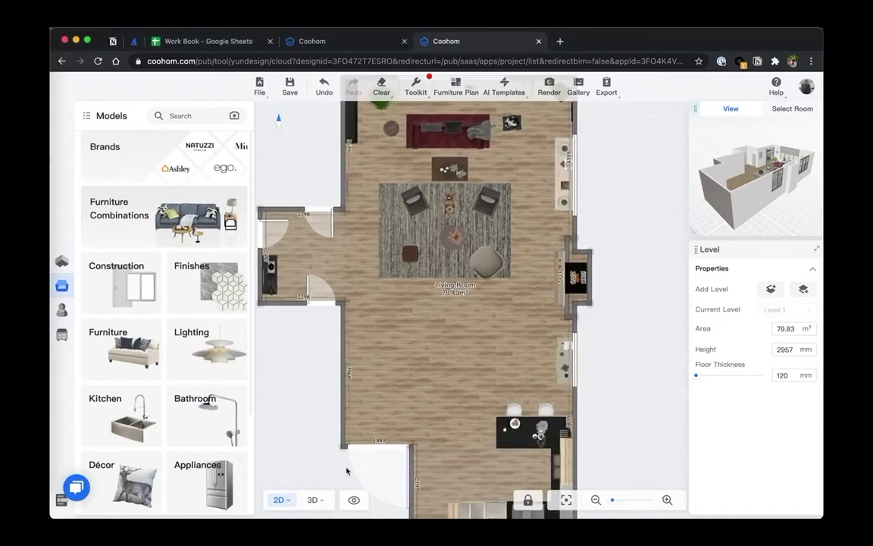
- Switch the living room floor plan to the 3D top view
mouse_move(314, 499)
left_click(309, 462)
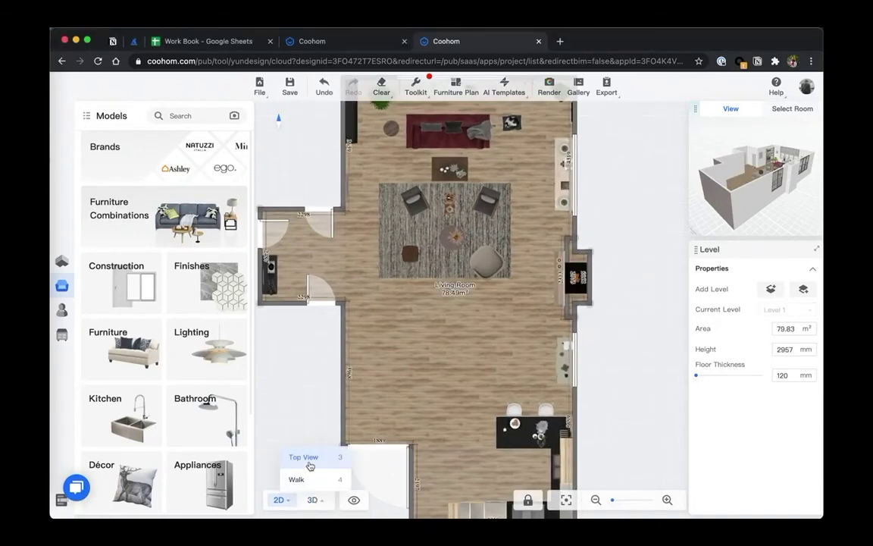
left_click_drag(553, 386, 512, 405)
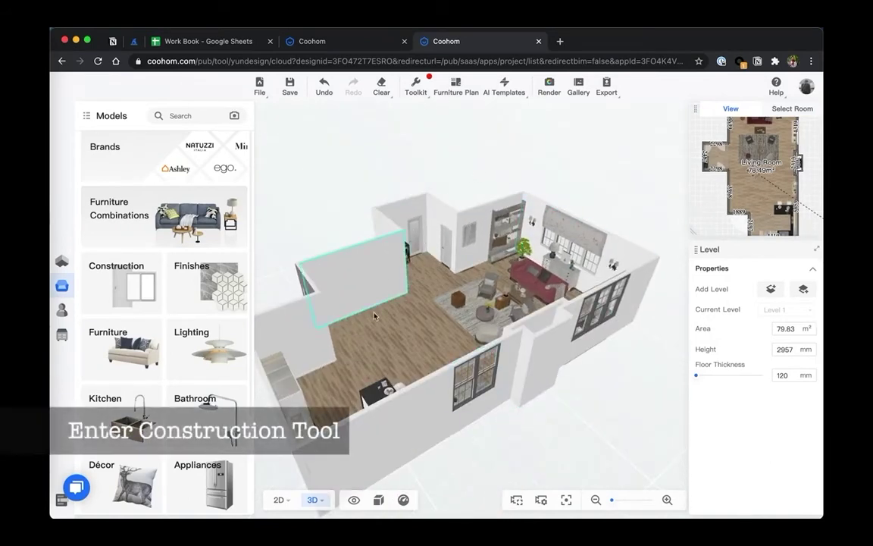
left_click_drag(629, 187, 531, 232)
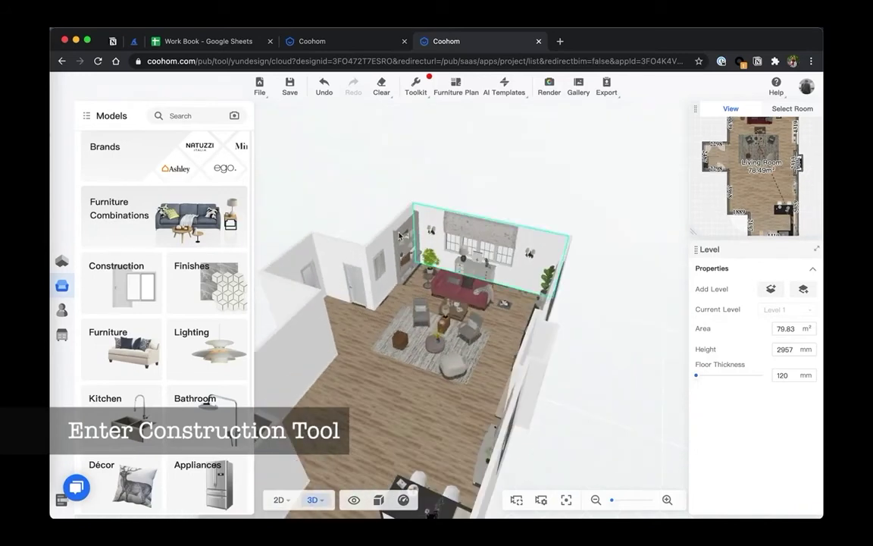
- Open the Construction editor from the advanced tools
mouse_move(62, 296)
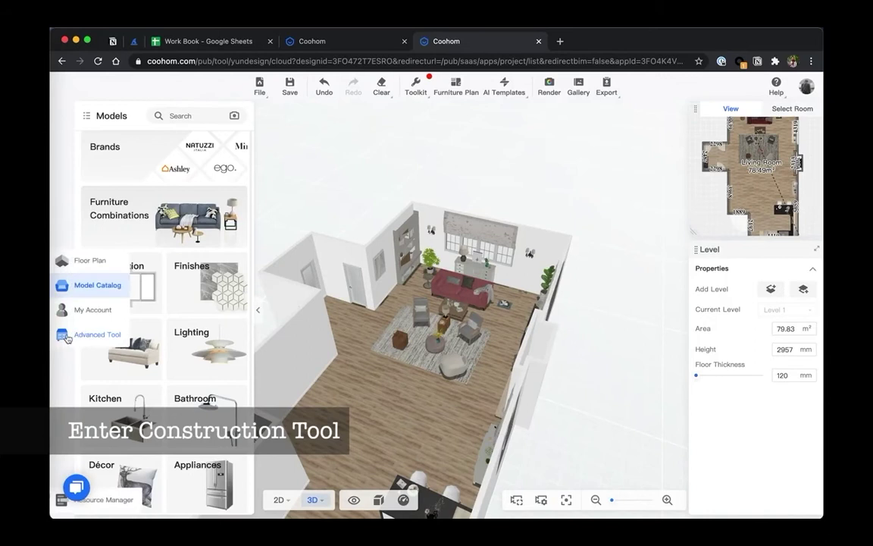
left_click(87, 336)
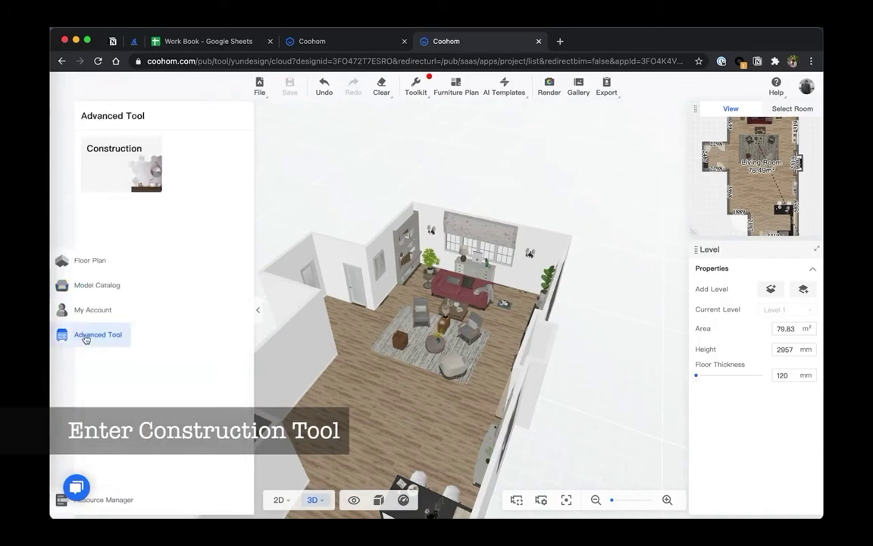
left_click(117, 168)
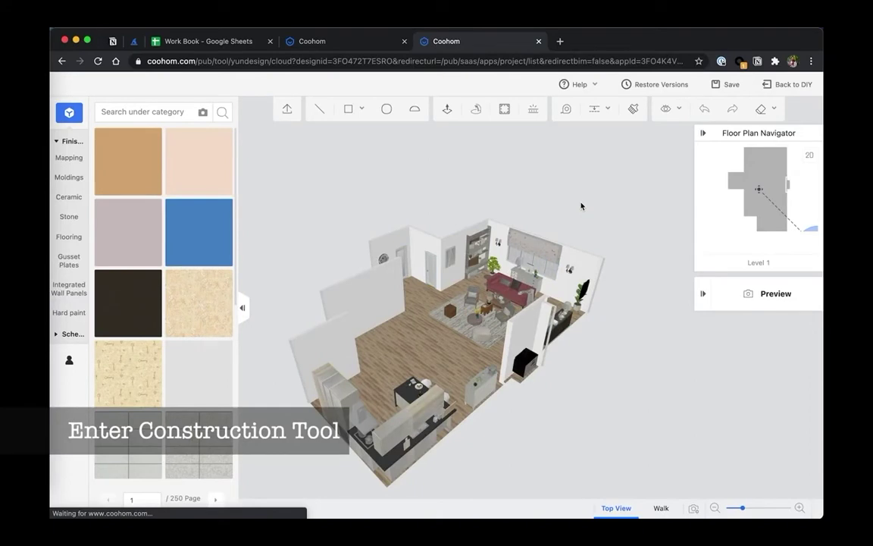
- Hide the furniture and turn on the display of the walls
left_click_drag(581, 205, 535, 205)
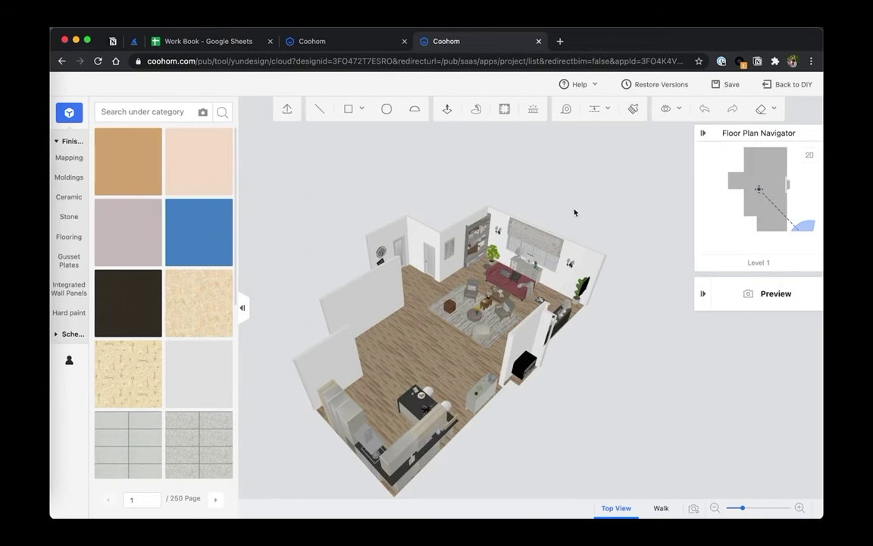
left_click(667, 108)
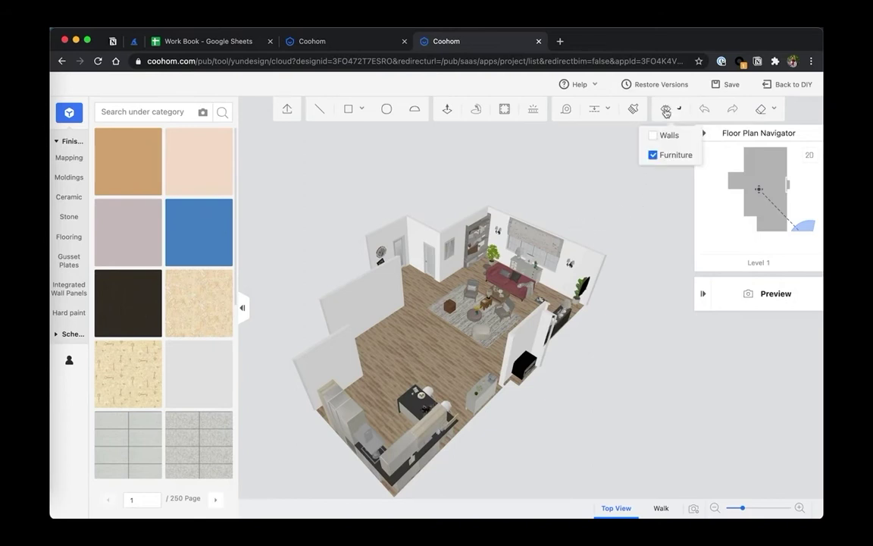
left_click(652, 155)
left_click(653, 135)
- Draw a rectangle about 6300 by 3639 mm on the floor, from the wall corner beside the entry to the far opposite room corner
left_click_drag(610, 341, 629, 352)
scroll(479, 238, "up", 3)
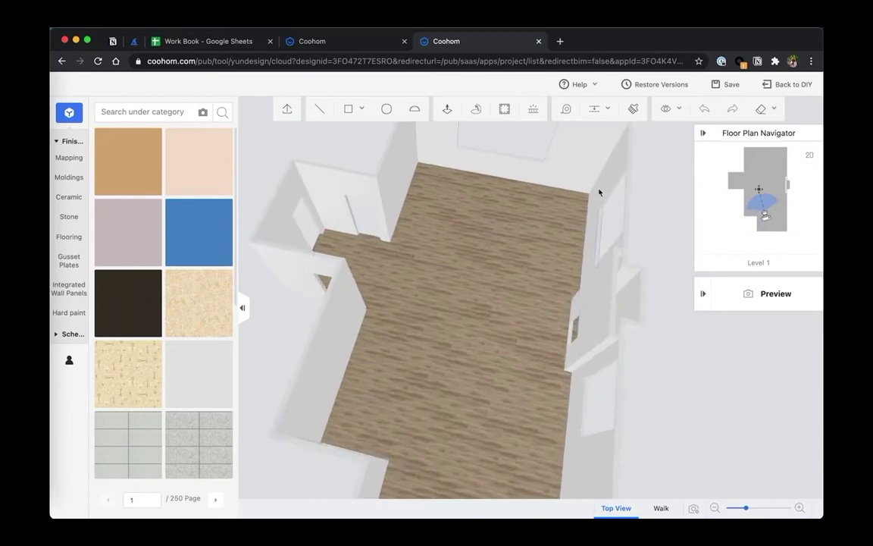
scroll(442, 285, "down", 3)
left_click_drag(502, 290, 470, 280)
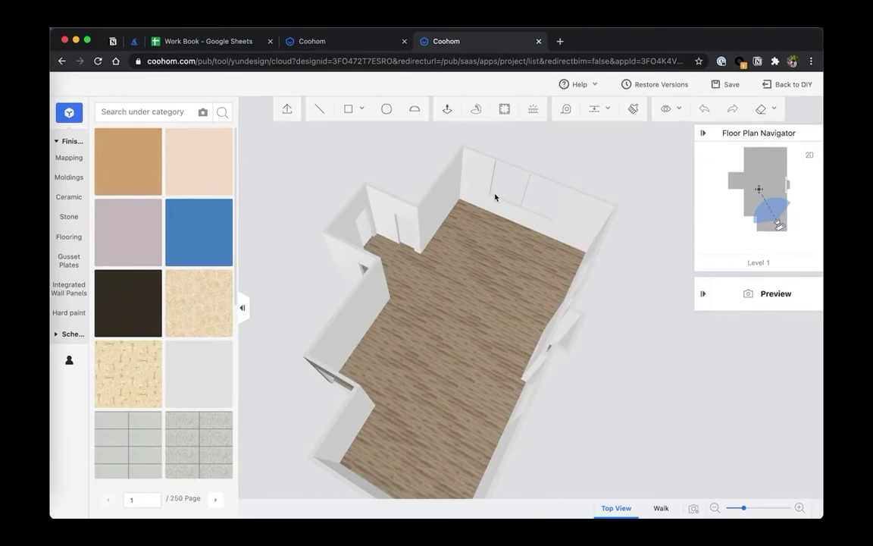
left_click_drag(551, 188, 516, 212)
left_click(350, 110)
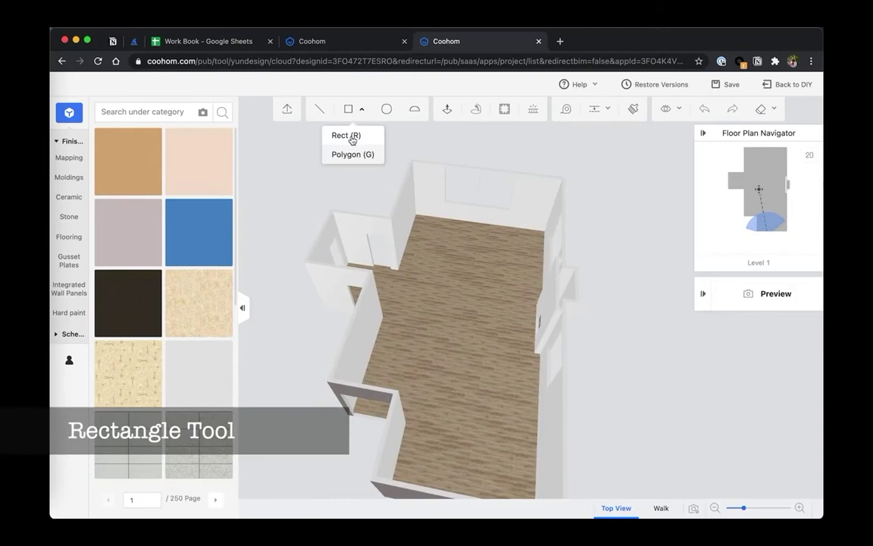
left_click(350, 137)
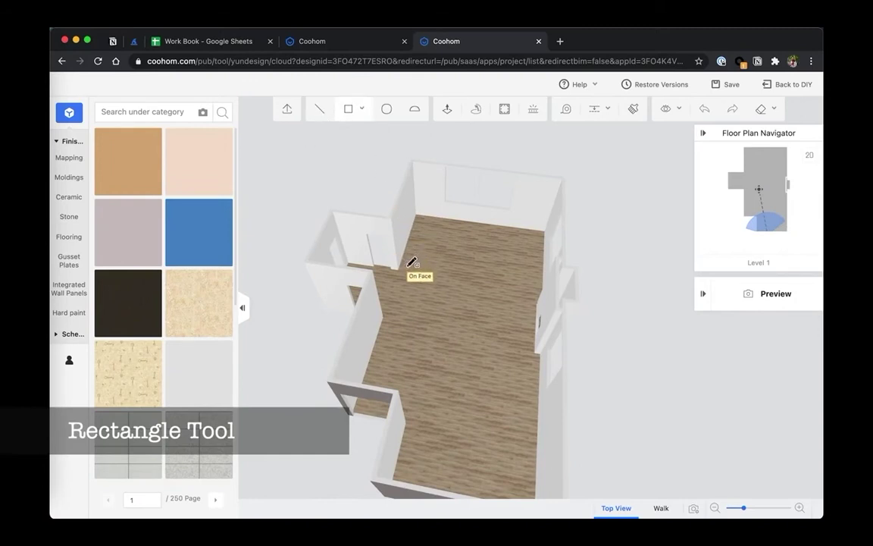
scroll(400, 268, "up", 2)
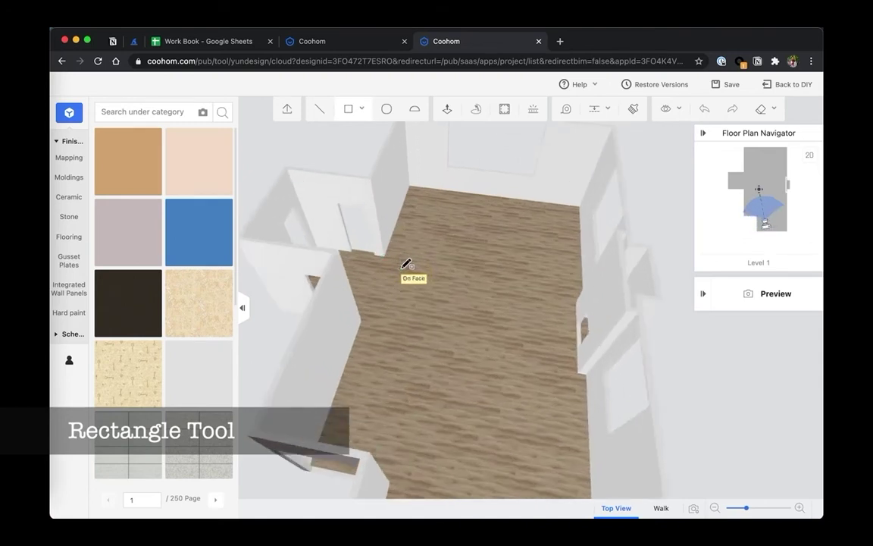
left_click(384, 256)
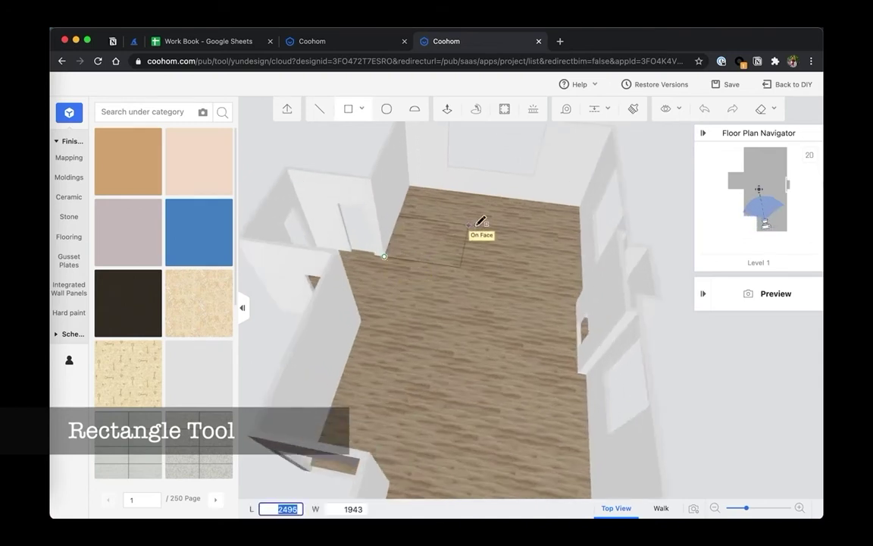
left_click(580, 205)
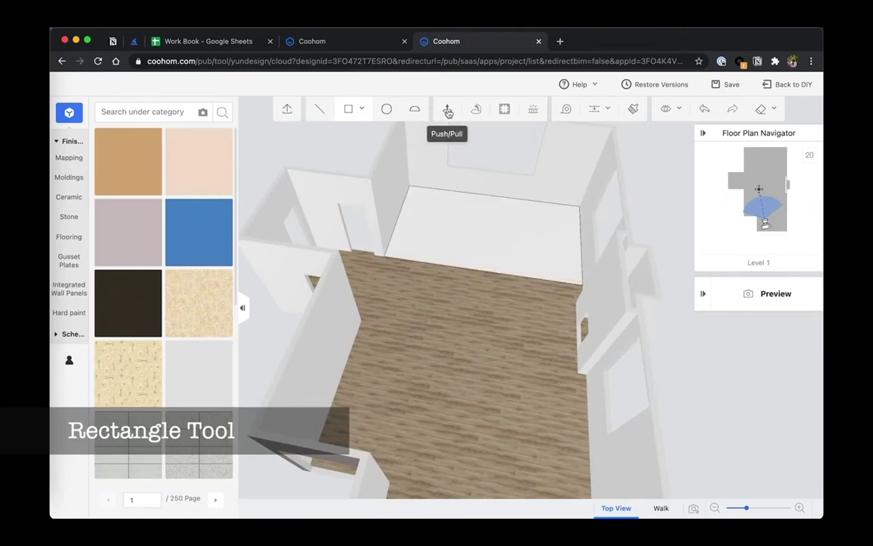
- Push/Pull the floor rectangle upward by 300 mm to form a slab, dismissing the tool's hint for good
left_click(448, 111)
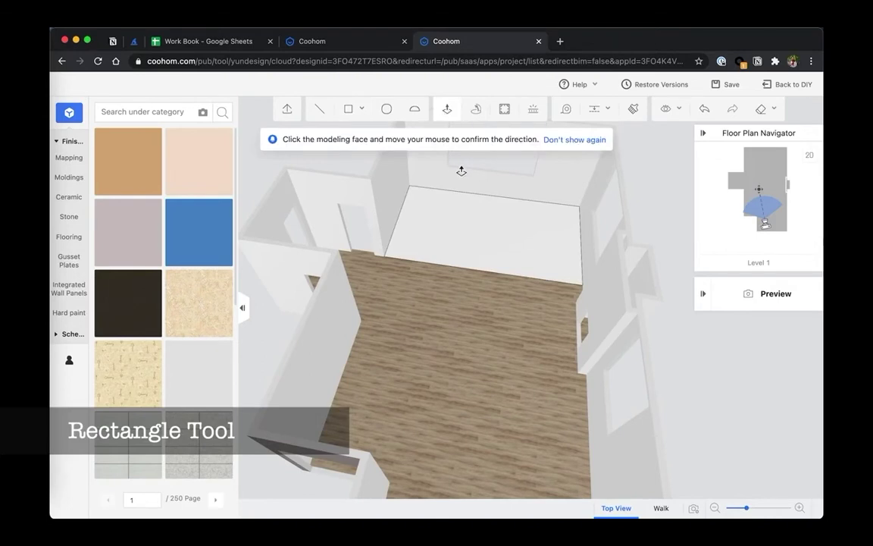
left_click(574, 139)
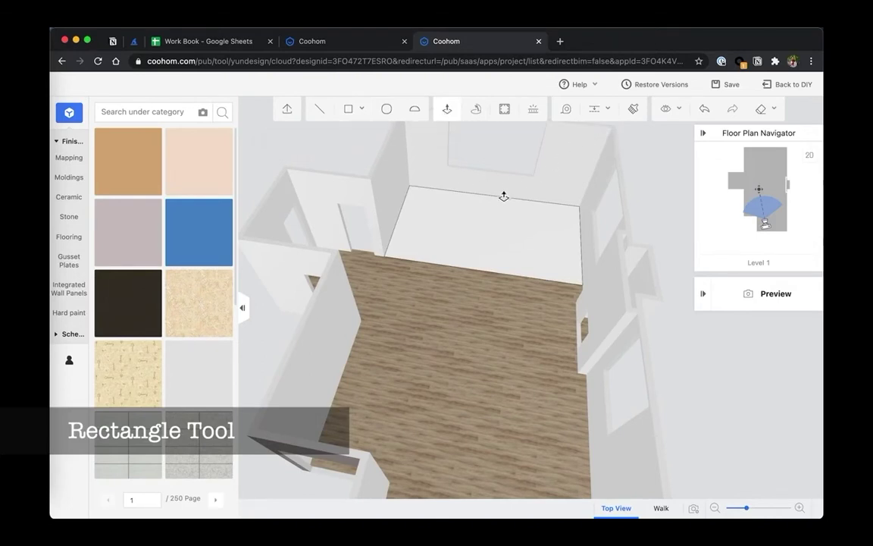
left_click(457, 229)
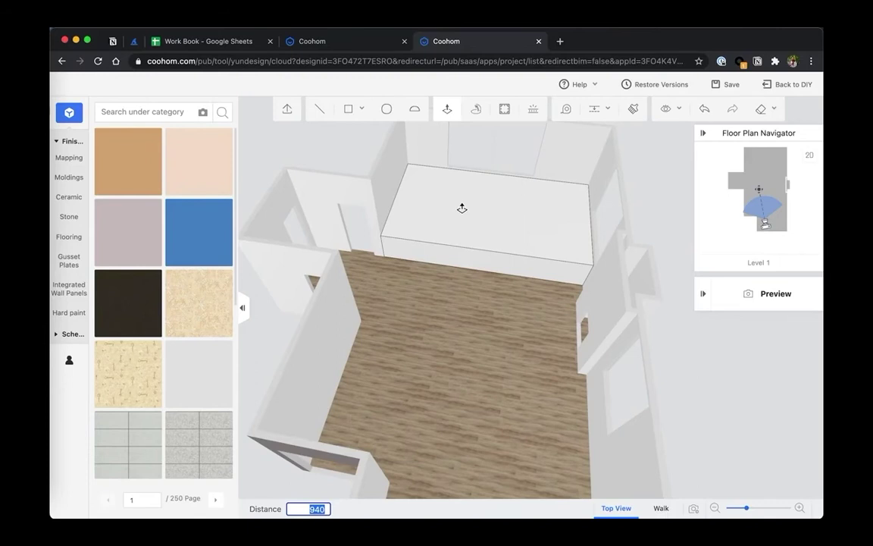
type("300")
key("Return")
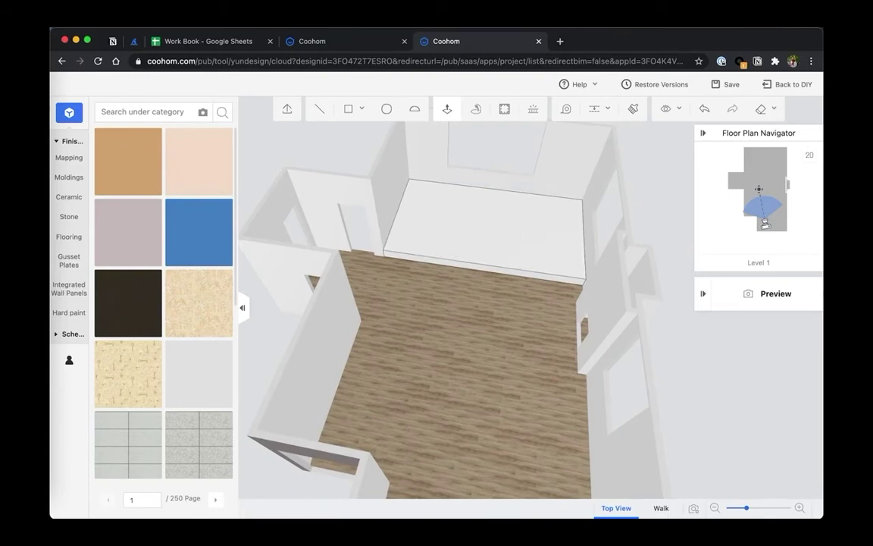
- Select all faces of the slab and combine them into a group
mouse_move(454, 229)
left_mouse_down()
mouse_move(475, 247)
mouse_move(458, 245)
mouse_move(464, 286)
left_mouse_up()
scroll(475, 248, "up", 3)
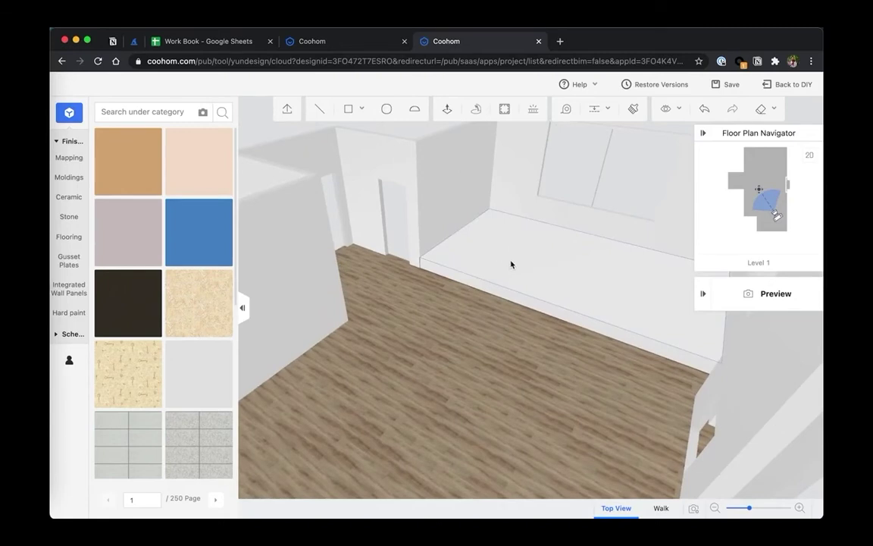
double_click(511, 263, "shift")
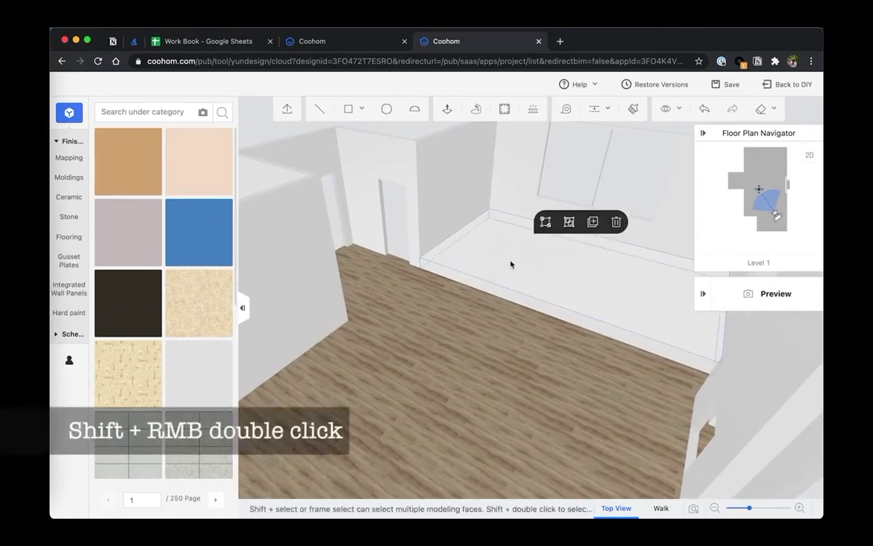
mouse_move(577, 350)
right_mouse_down()
mouse_move(553, 347)
mouse_move(566, 366)
mouse_move(600, 360)
mouse_move(588, 351)
right_mouse_up()
right_click_drag(511, 320, 419, 411)
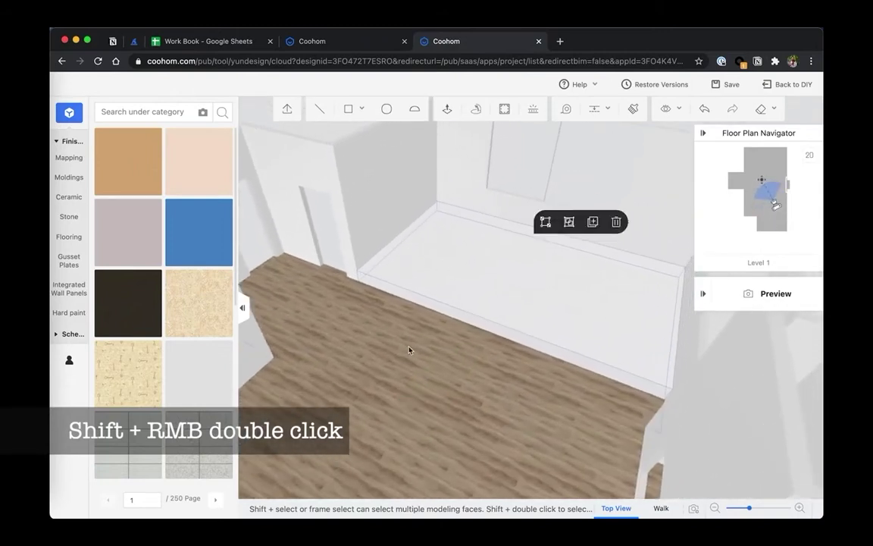
right_click_drag(409, 349, 460, 346)
left_click_drag(461, 346, 413, 345)
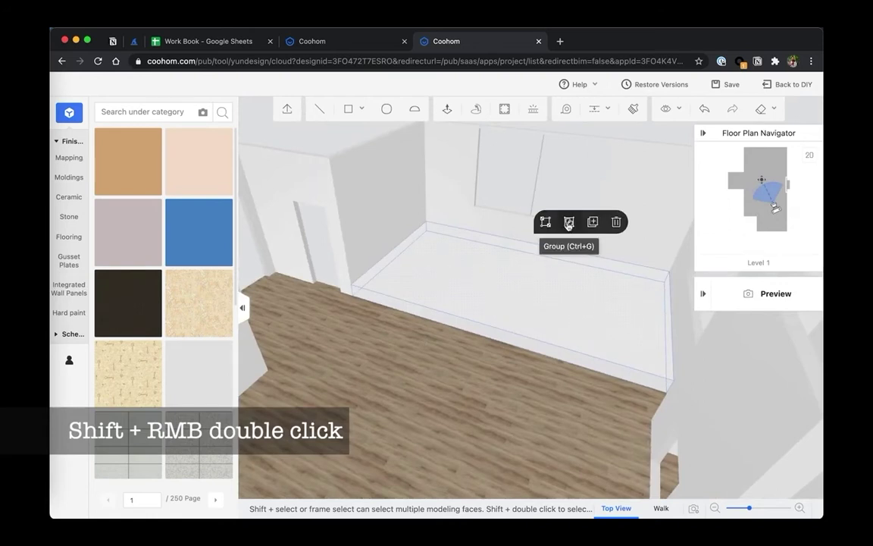
left_click_drag(475, 287, 347, 341)
- Move the grouped slab straight up by 2400 mm, using its lower front corner as the base point
left_click(349, 339)
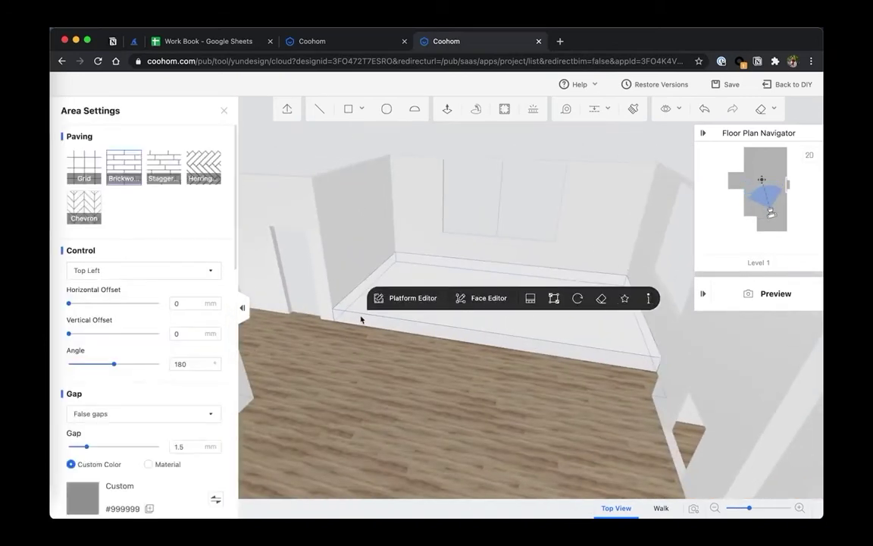
left_click(377, 317)
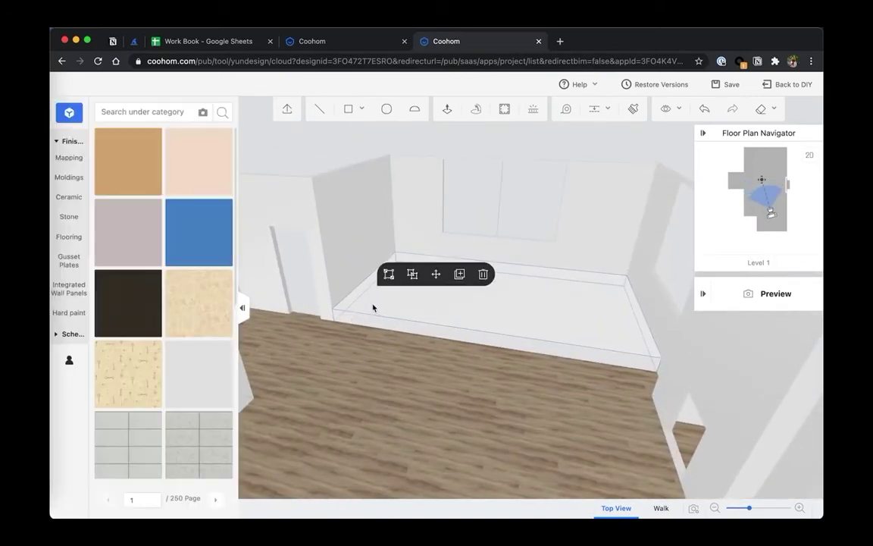
left_click(437, 274)
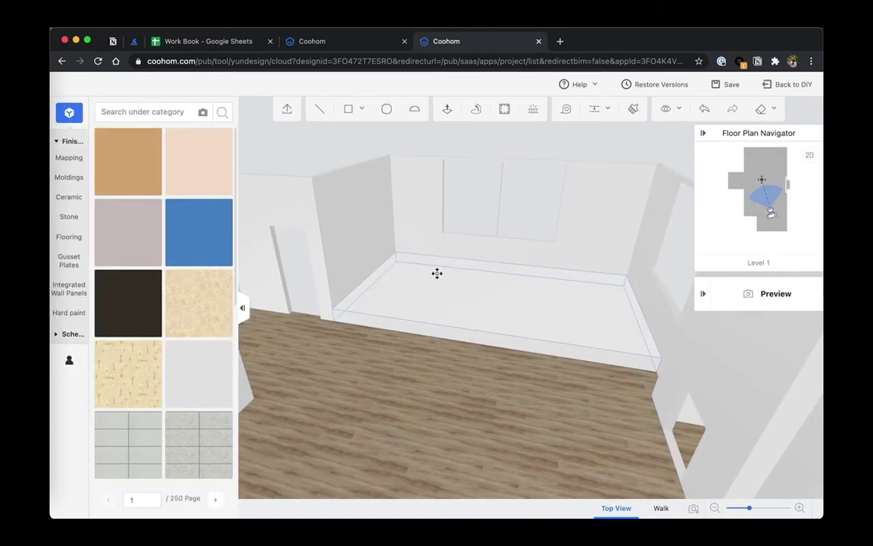
left_click(336, 320)
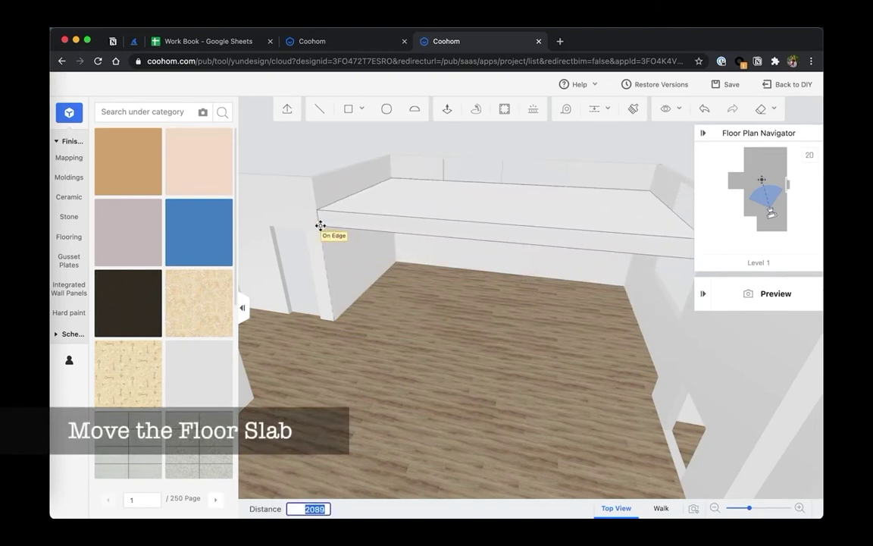
scroll(323, 225, "up", 3)
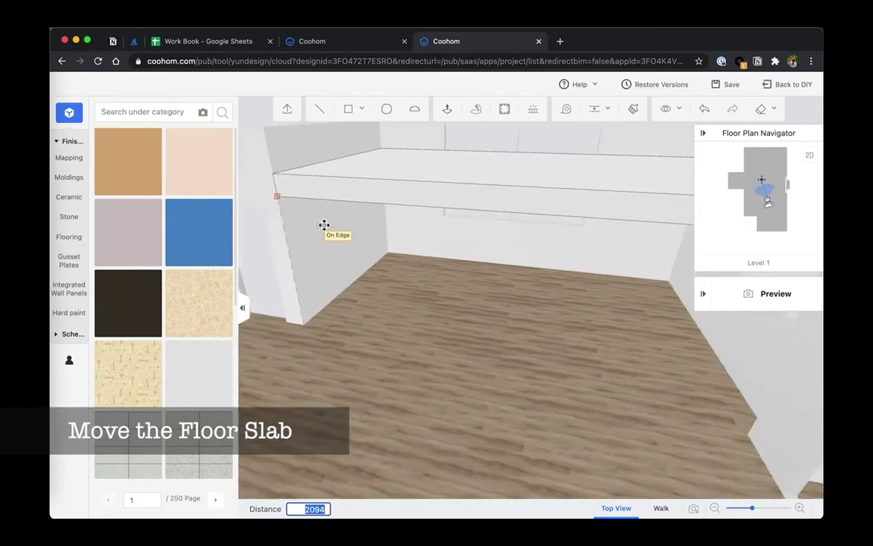
scroll(324, 226, "down", 2)
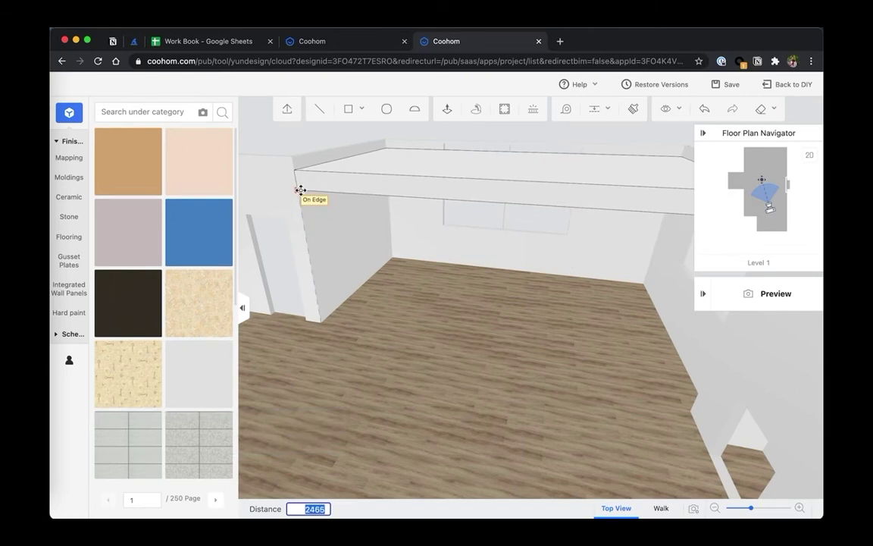
type("2")
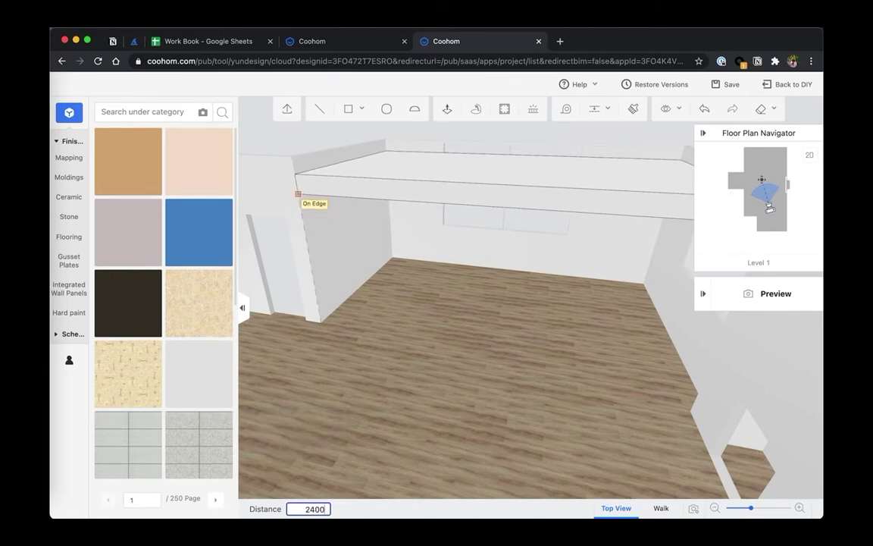
key("Return")
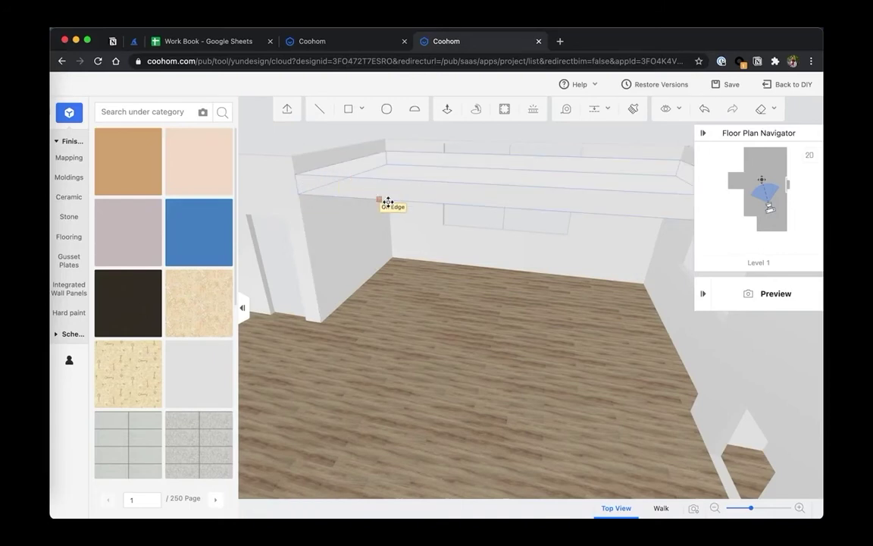
- Move the grouped slab further straight up, using its lower front corner beside the entry wall as the base point
left_click_drag(466, 235, 481, 329)
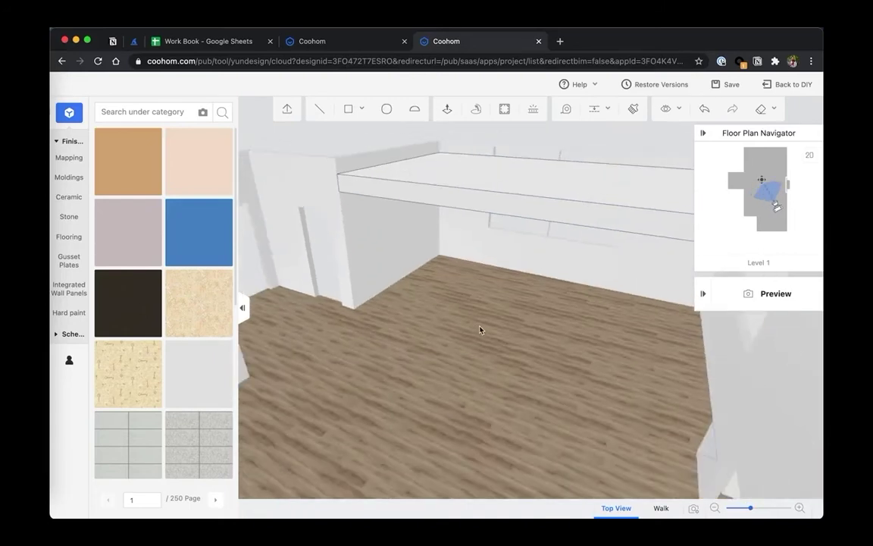
left_click(381, 189)
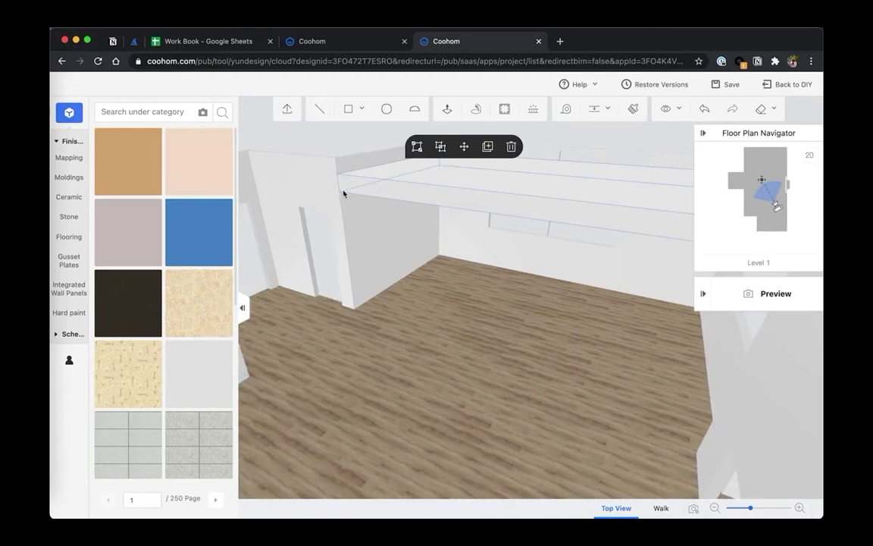
left_click(464, 146)
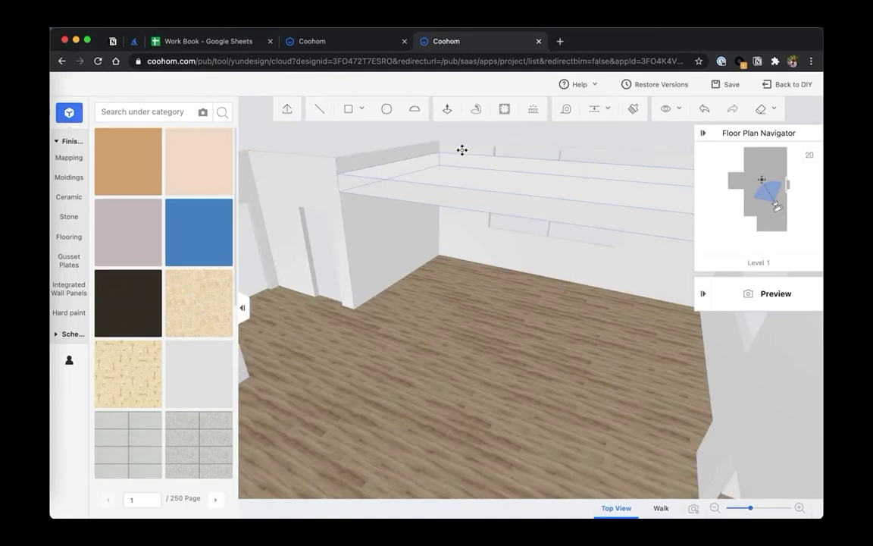
left_click(341, 189)
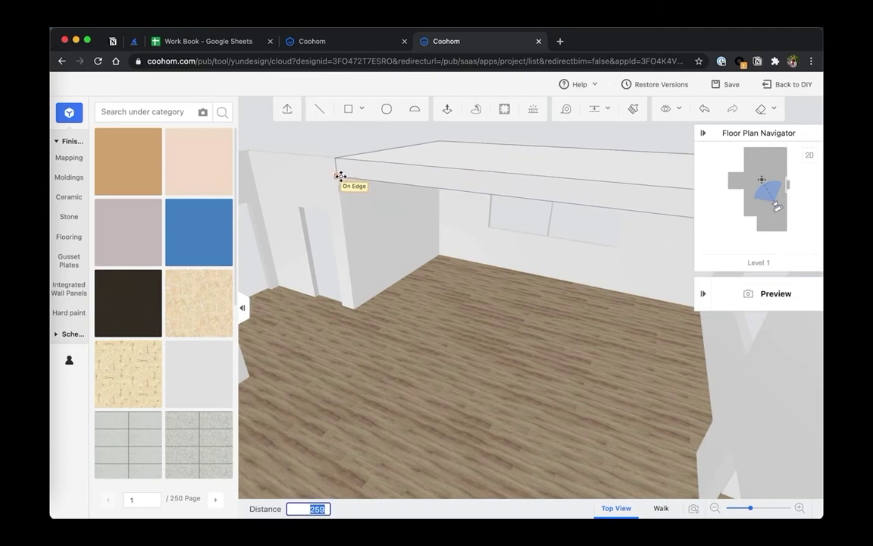
type("400")
key("Return")
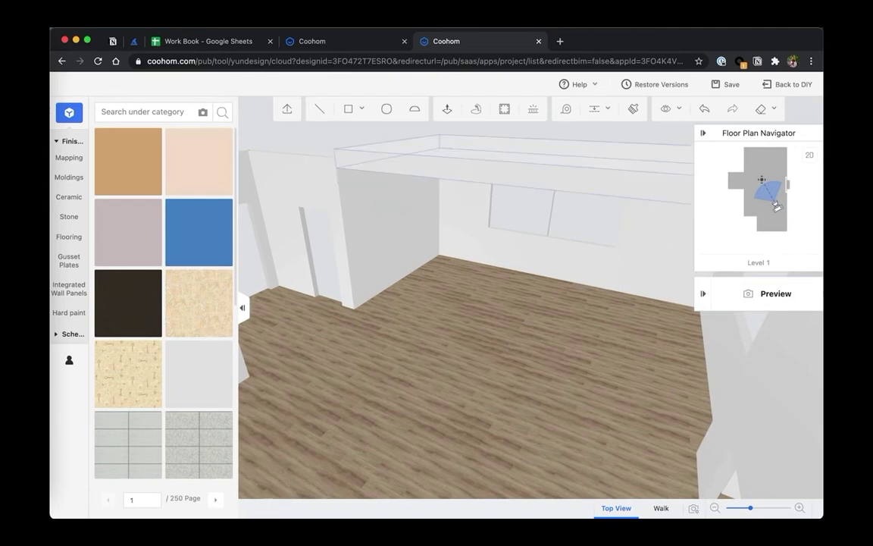
- Save the finished slab model and return from Construction to the main design editor
middle_click_drag(389, 237, 435, 217)
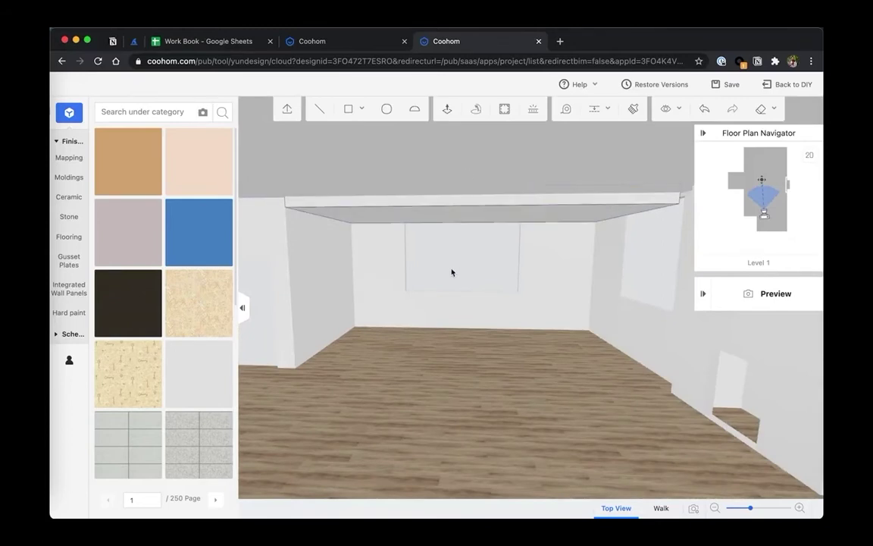
scroll(462, 278, "down", 2)
left_click_drag(506, 250, 442, 287)
scroll(447, 286, "down", 3)
scroll(449, 287, "down", 3)
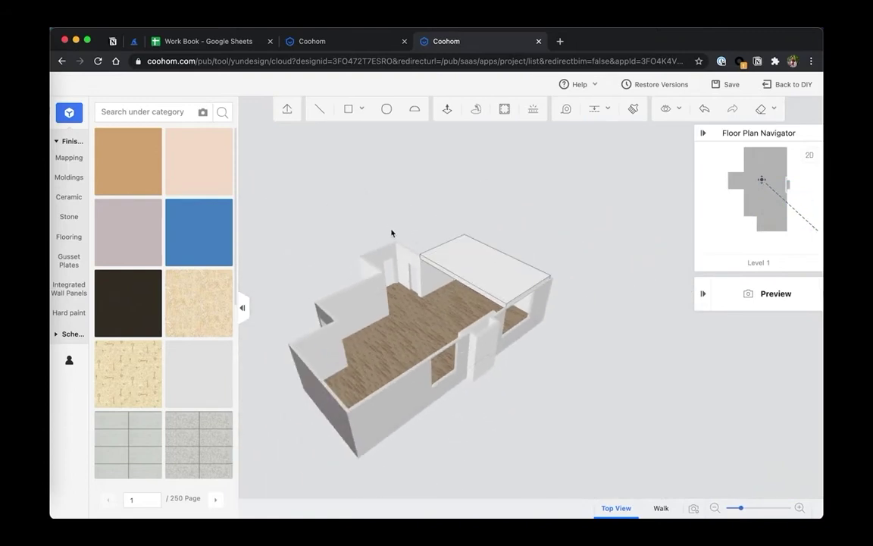
left_click(721, 85)
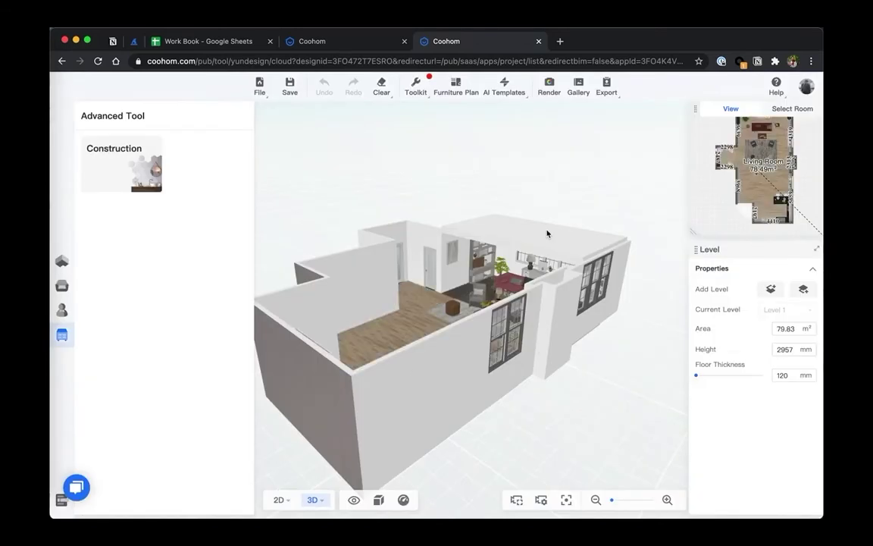
- Select the imported slab and examine how it sits above the furnished living room
left_click_drag(444, 210, 543, 244)
scroll(512, 247, "up", 3)
left_click(493, 207)
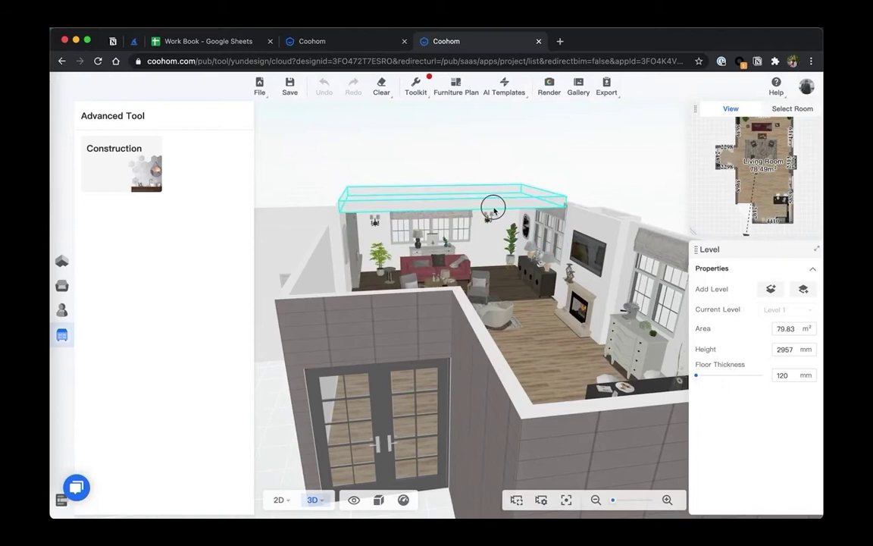
left_click_drag(609, 203, 563, 221)
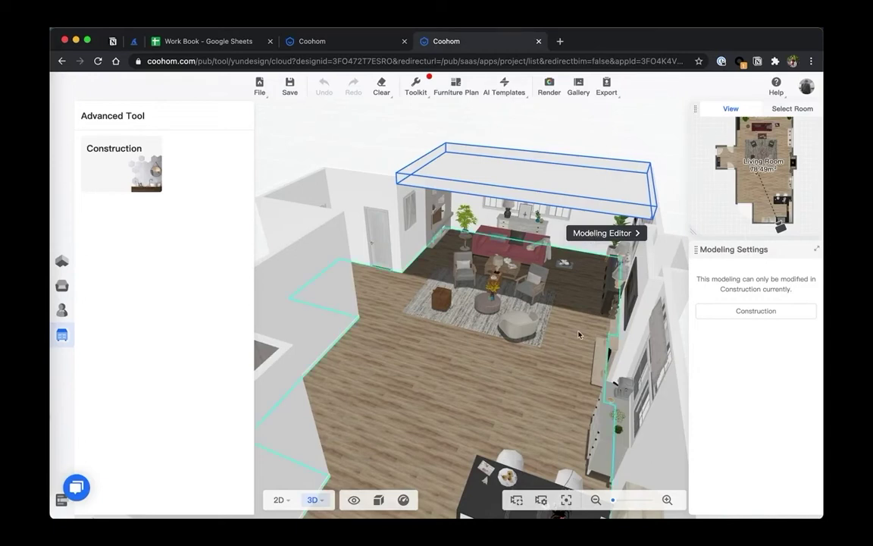
left_click_drag(579, 335, 538, 324)
left_click_drag(463, 288, 473, 309)
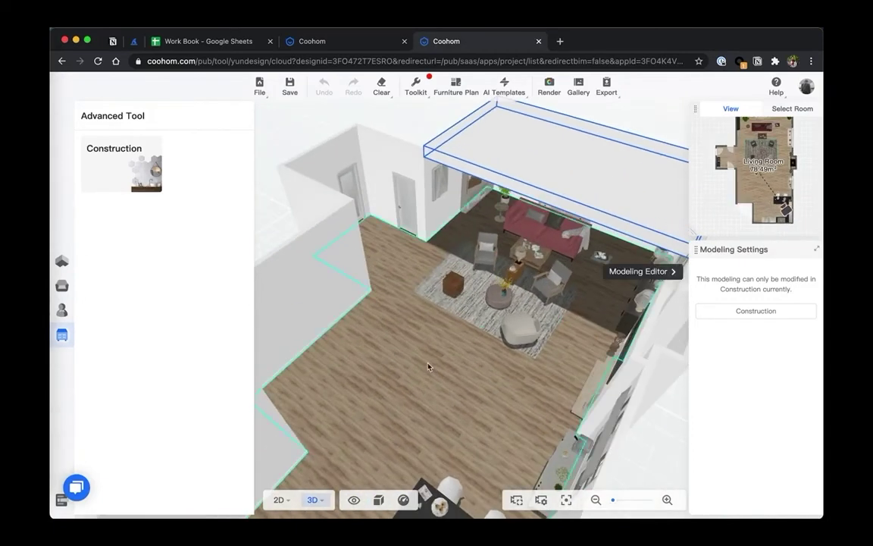
- In the 2D floor plan, set the level's height to 5000 mm and clear the room selection
left_click(265, 433)
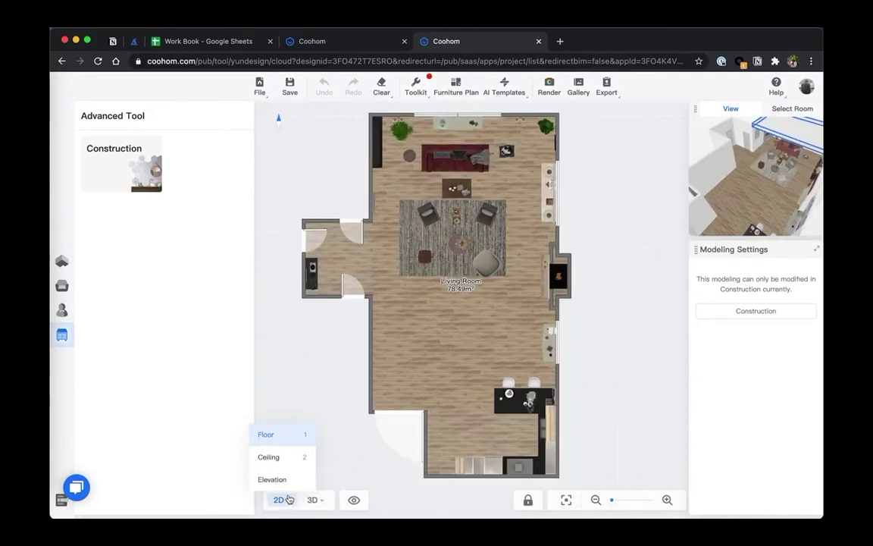
left_click(462, 288)
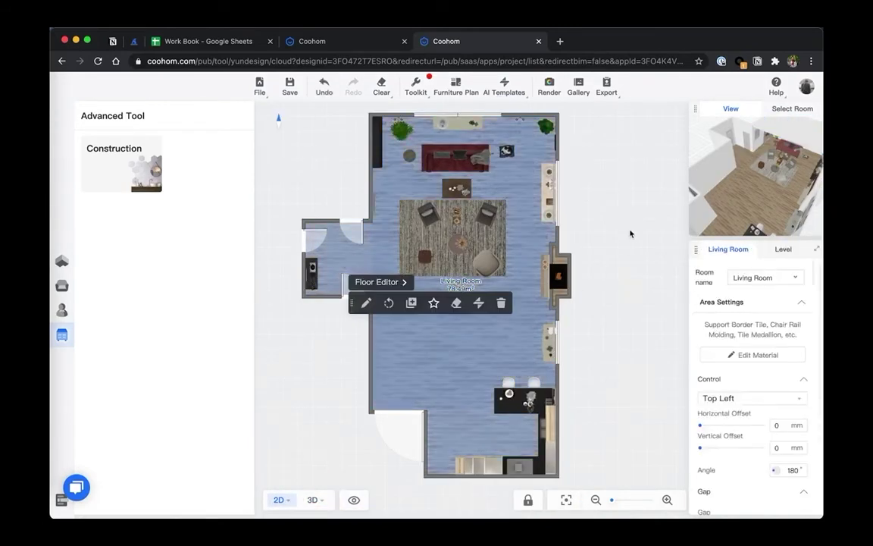
left_click(781, 251)
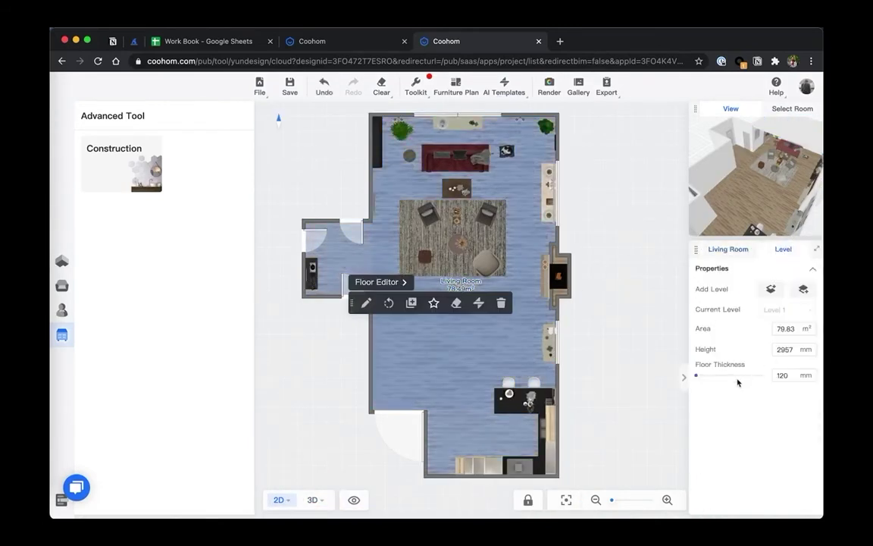
double_click(783, 350)
key("Return")
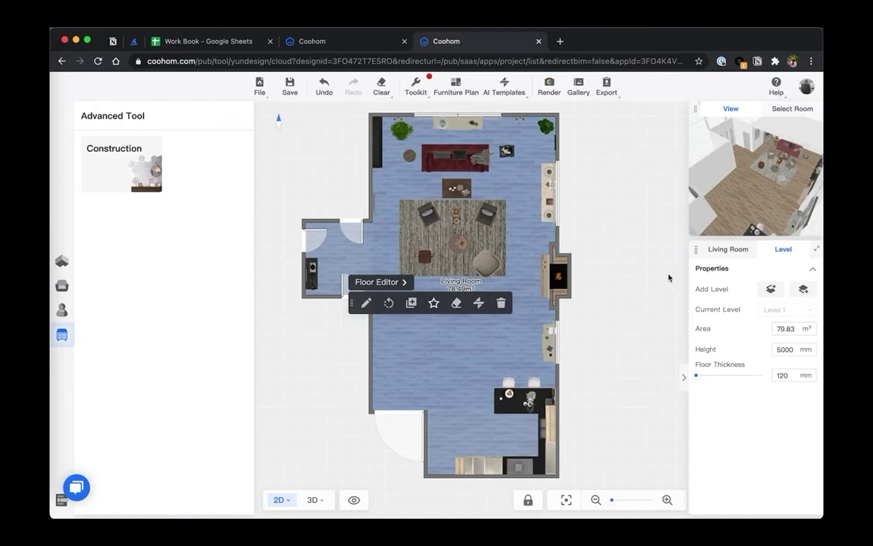
left_click(622, 286)
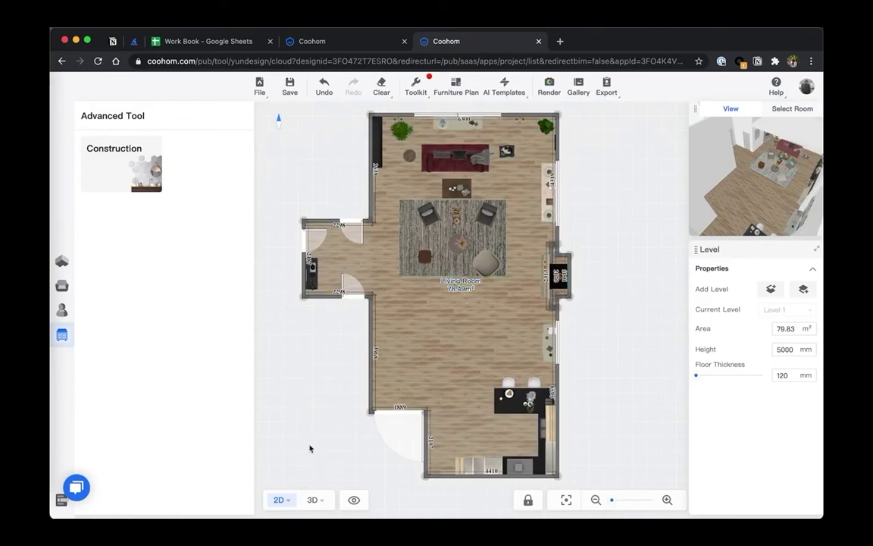
- Examine the slab against the raised walls from several sides in the 3D top view
mouse_move(317, 495)
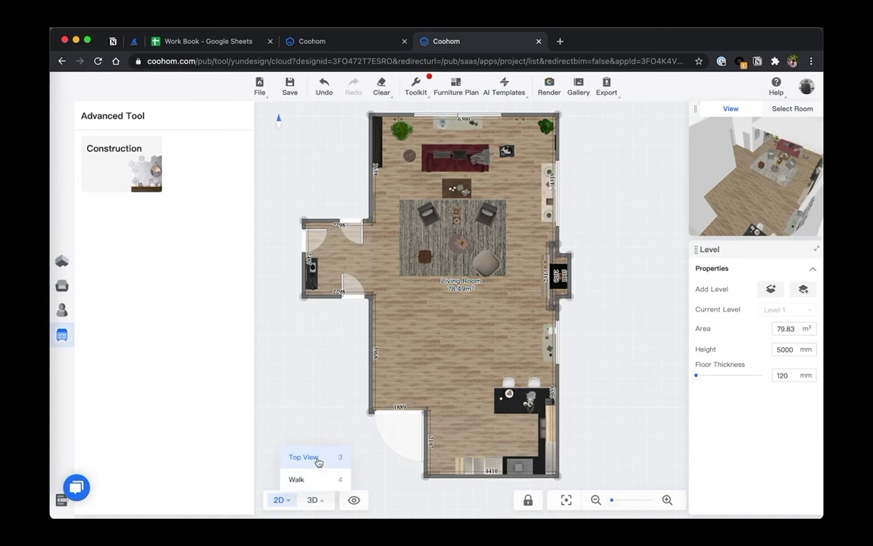
left_click(316, 460)
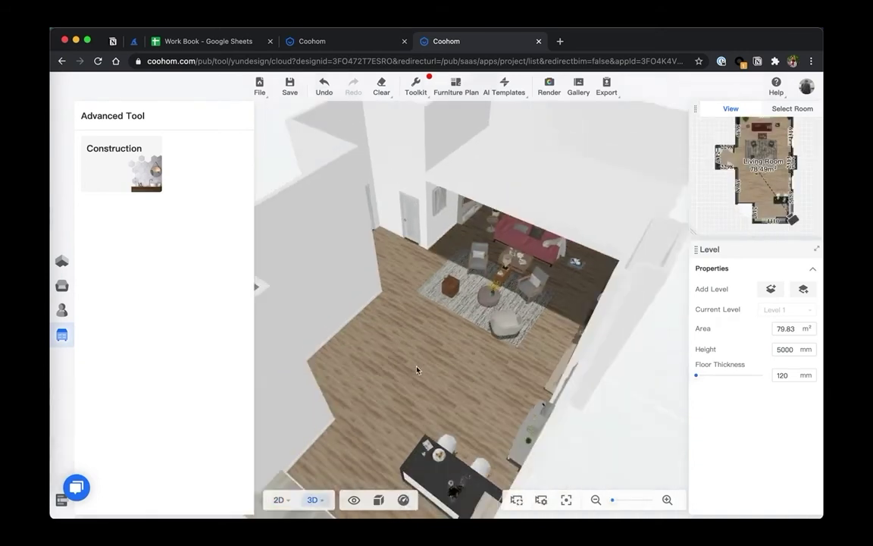
left_click_drag(416, 370, 512, 400)
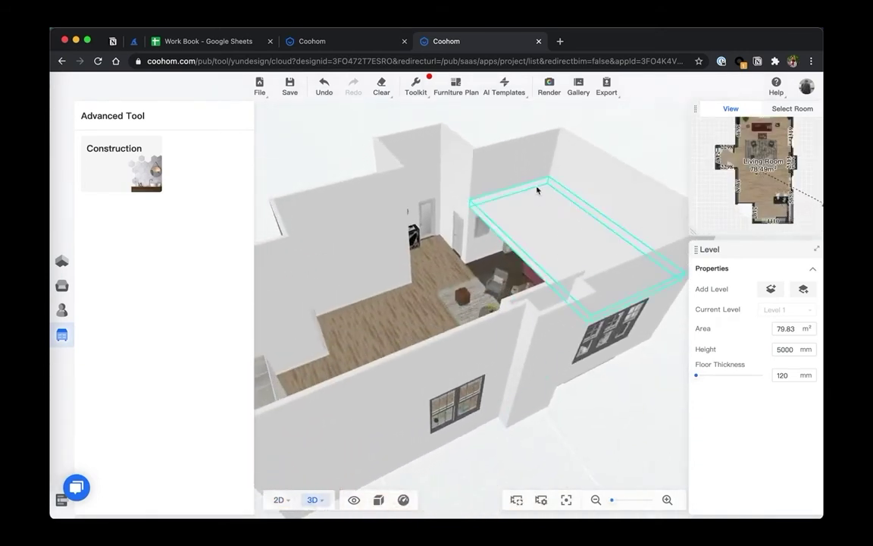
left_click(531, 219)
left_click_drag(491, 235, 456, 148)
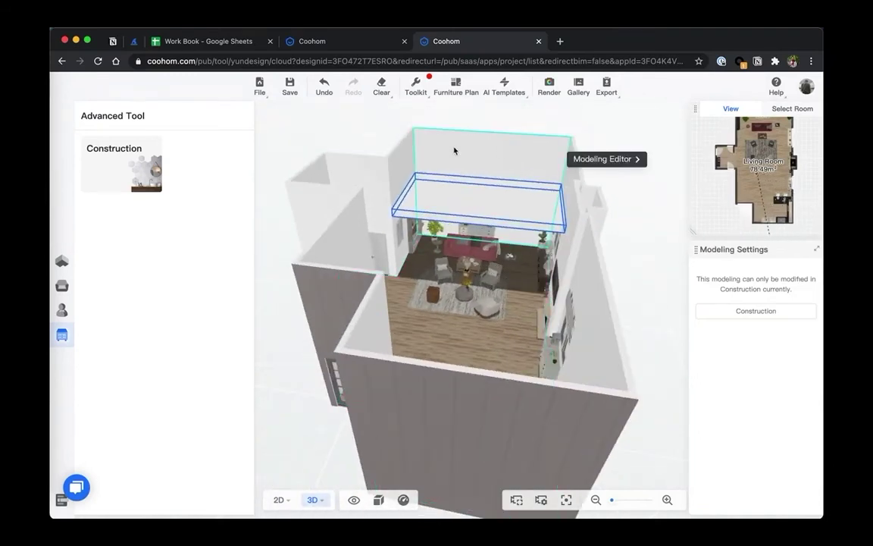
left_click_drag(574, 262, 542, 235)
left_click_drag(503, 274, 593, 275)
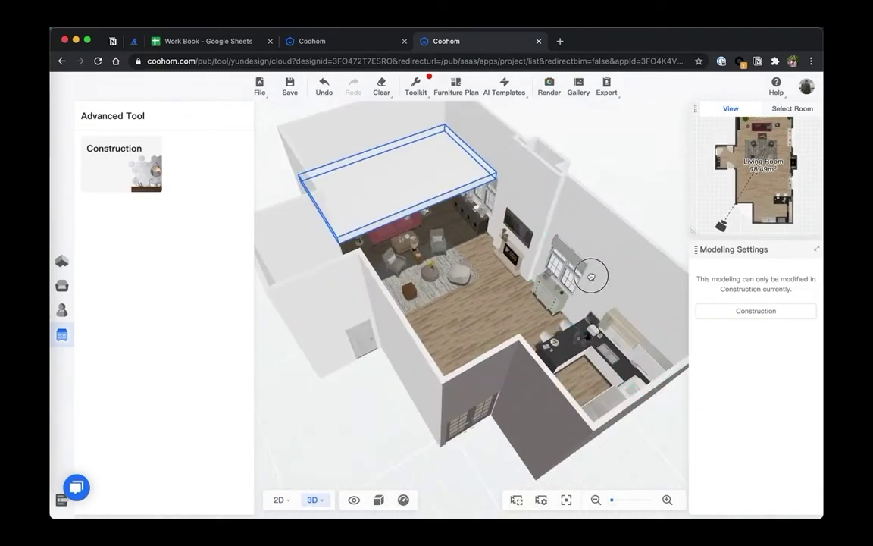
left_click_drag(444, 183, 613, 379)
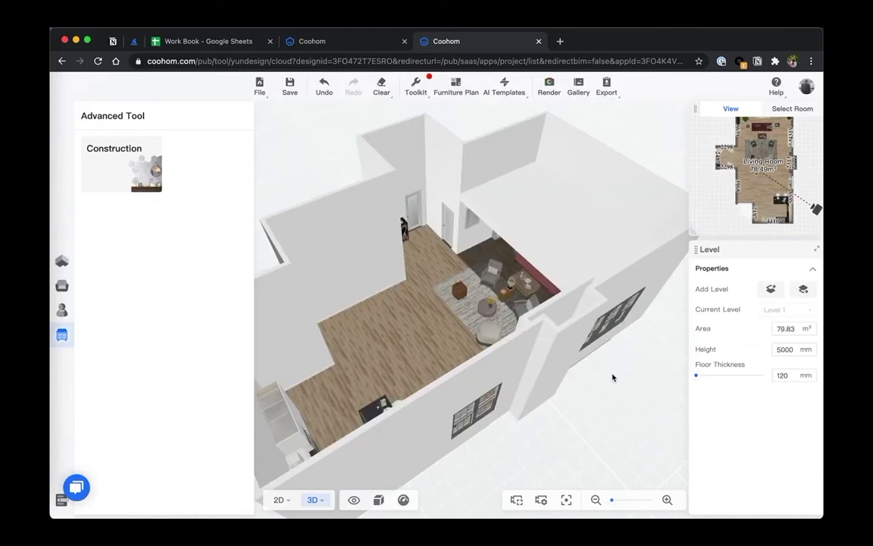
left_click_drag(489, 354, 559, 285)
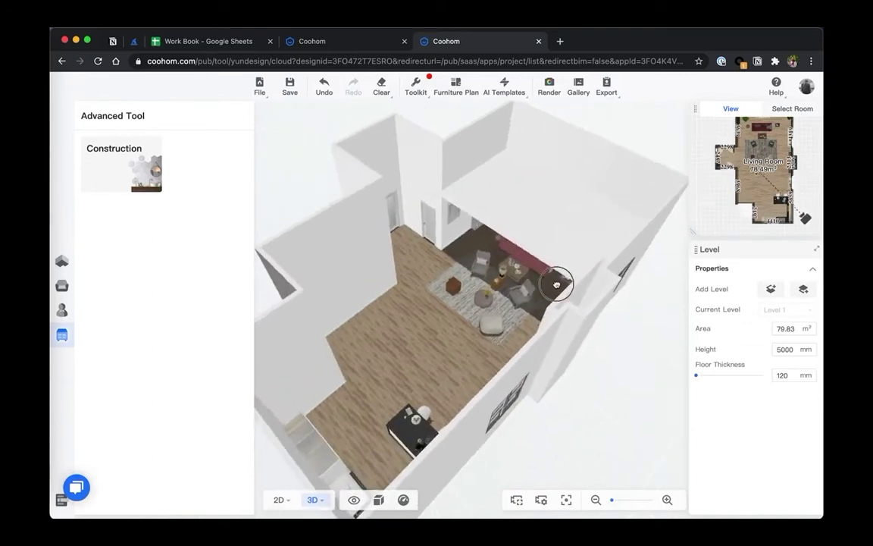
- Switch to the walk view and back away from the seating area to examine the mezzanine from inside
mouse_move(312, 499)
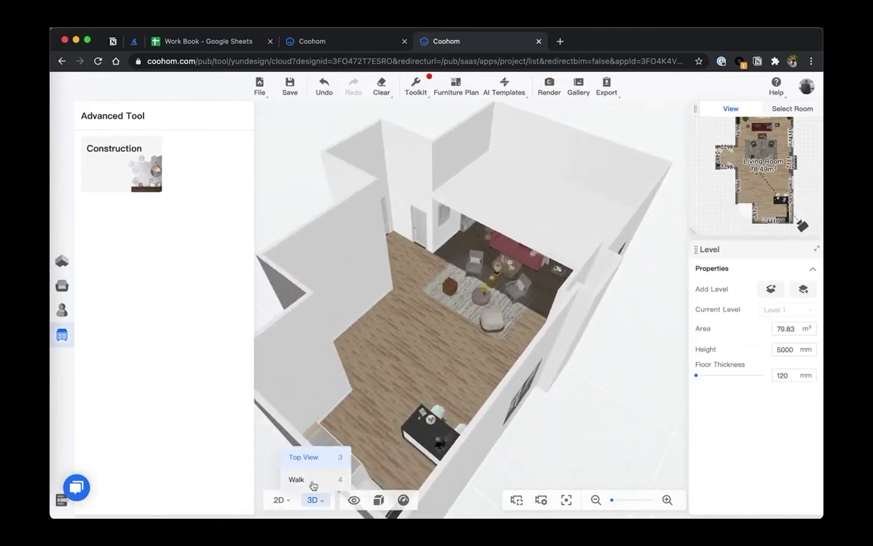
left_click(313, 481)
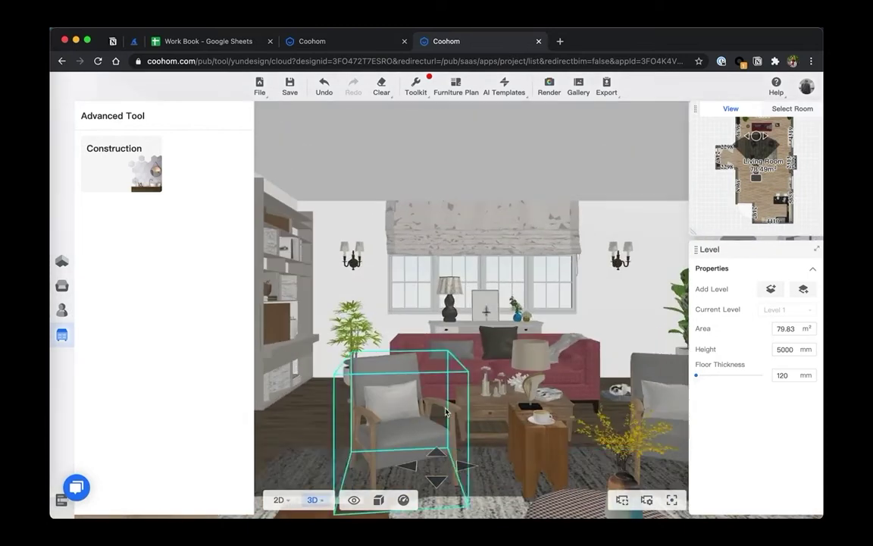
scroll(488, 399, "down", 10)
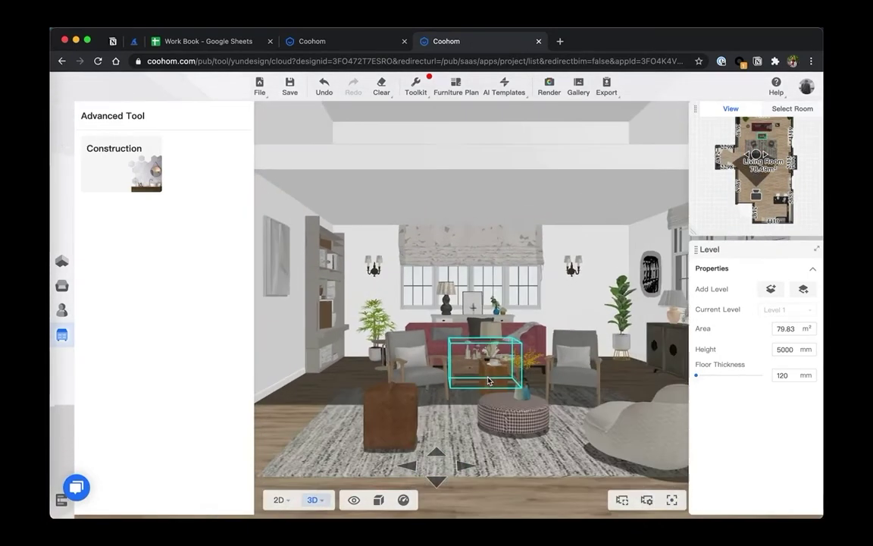
key("d")
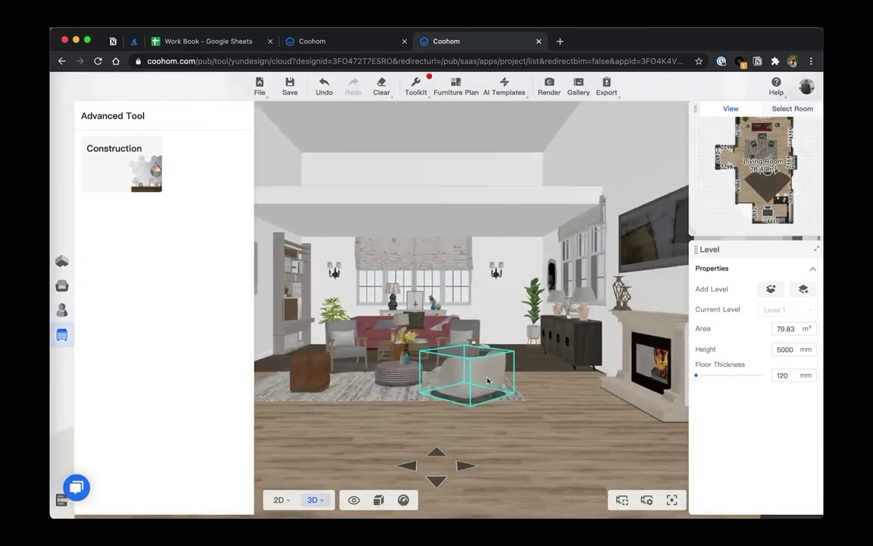
key("e")
key("q")
key("a")
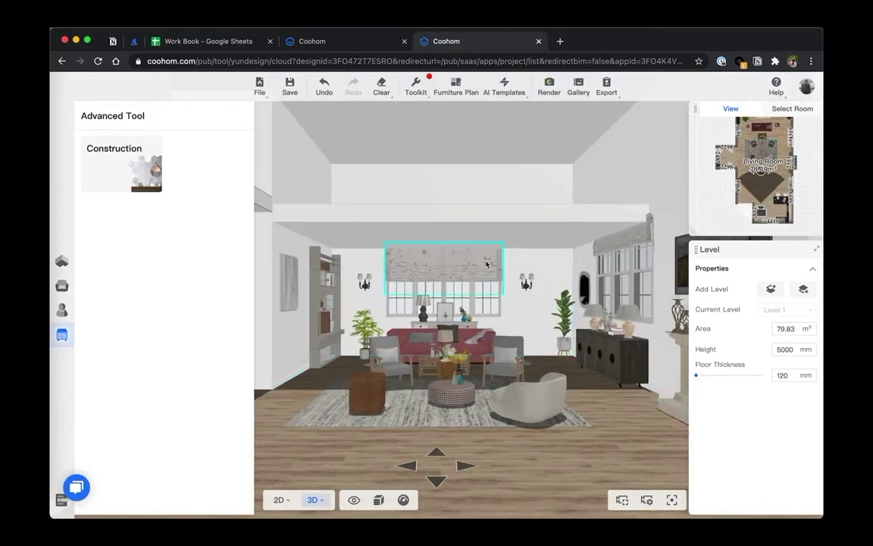
- Select the side window, the back-wall windows and their shade to examine their dimensions and the wall space above the mezzanine
left_click(635, 278)
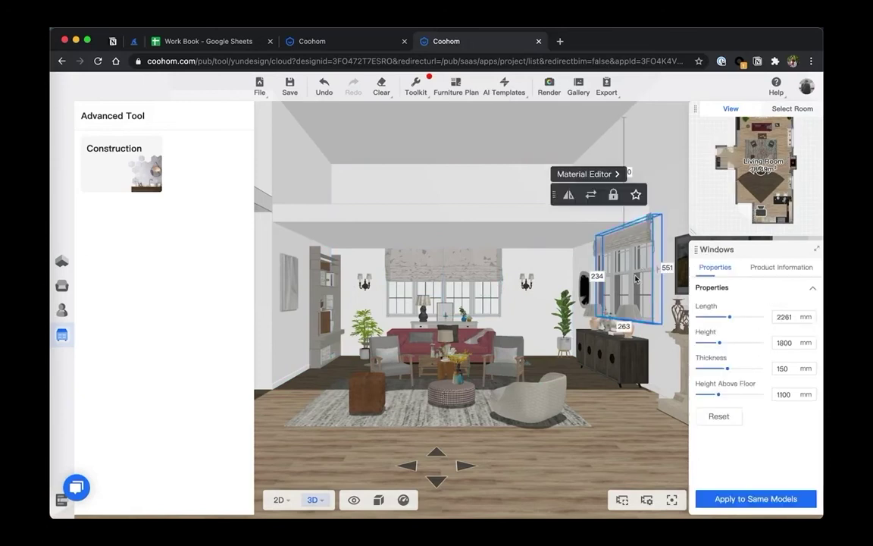
left_click(453, 287)
left_click(427, 288)
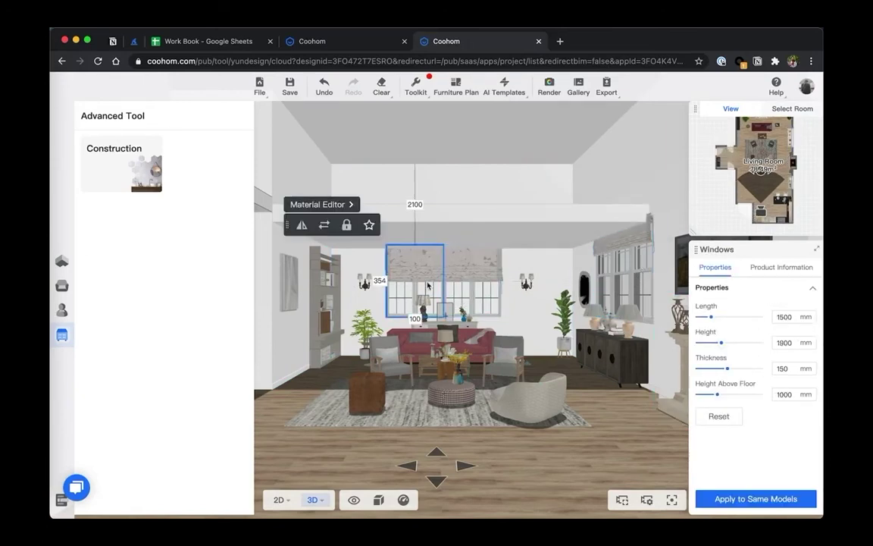
left_click(455, 273)
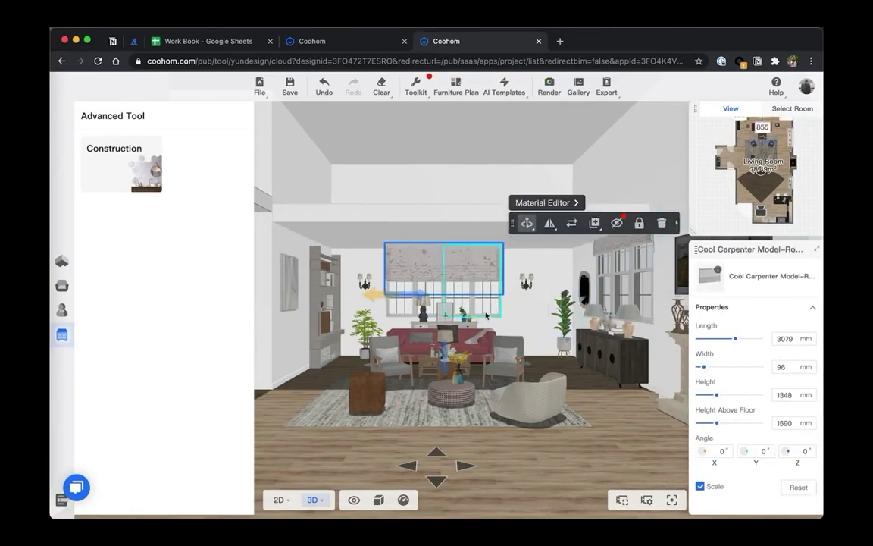
left_click(475, 302)
left_click_drag(556, 312, 547, 321)
scroll(547, 322, "up", 3)
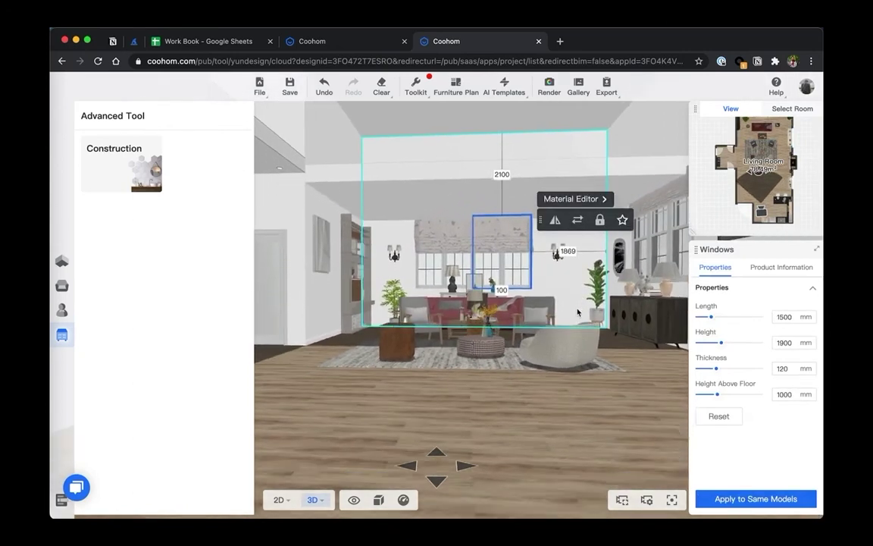
scroll(577, 312, "down", 5)
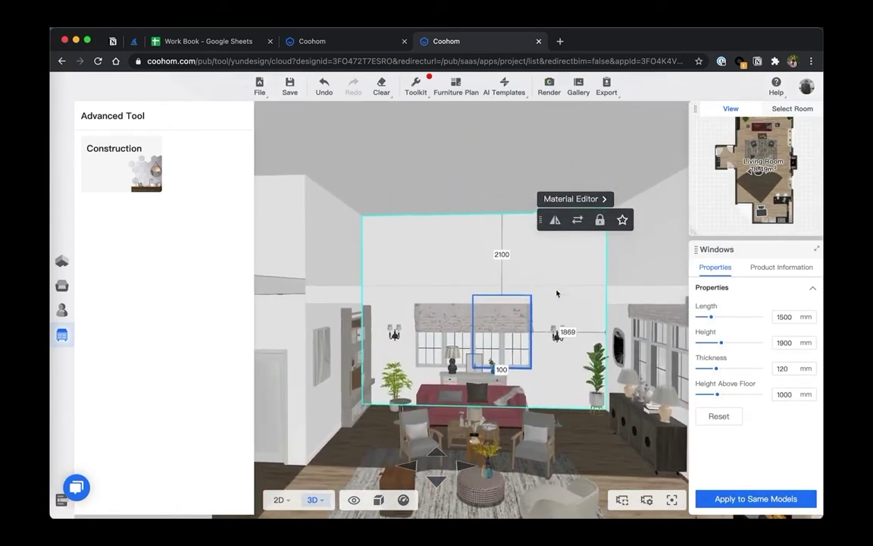
left_click_drag(559, 293, 456, 248)
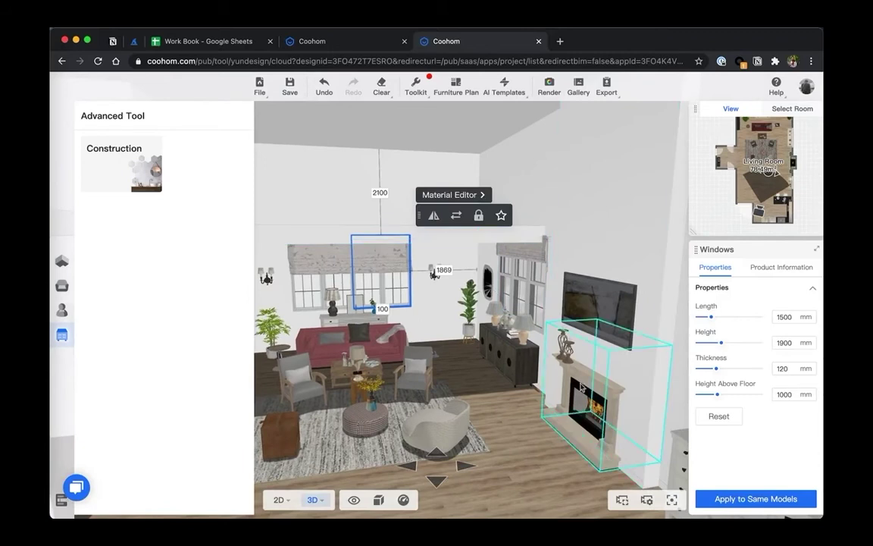
left_click_drag(538, 362, 516, 319)
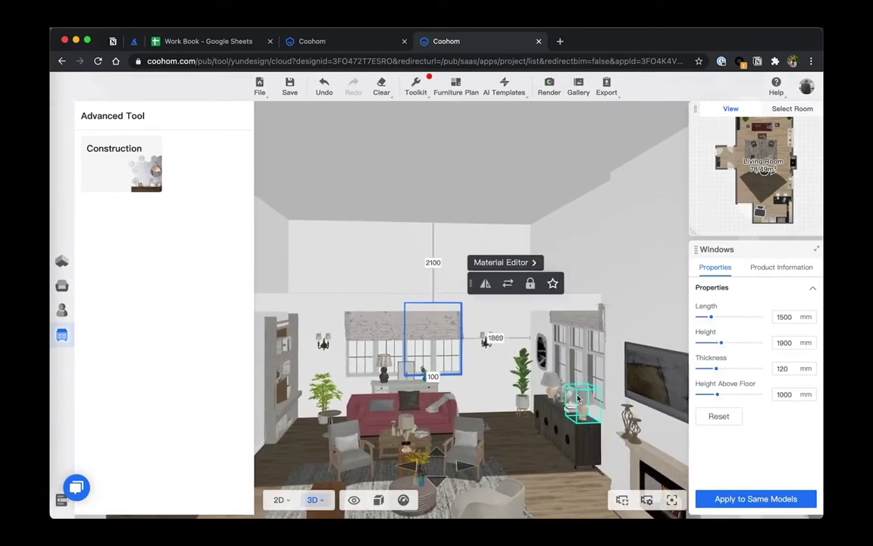
- Select the mezzanine slab in the walk view and open it in the modeling editor
left_click(508, 309)
left_click_drag(511, 361, 560, 300)
left_click_drag(453, 224, 467, 246)
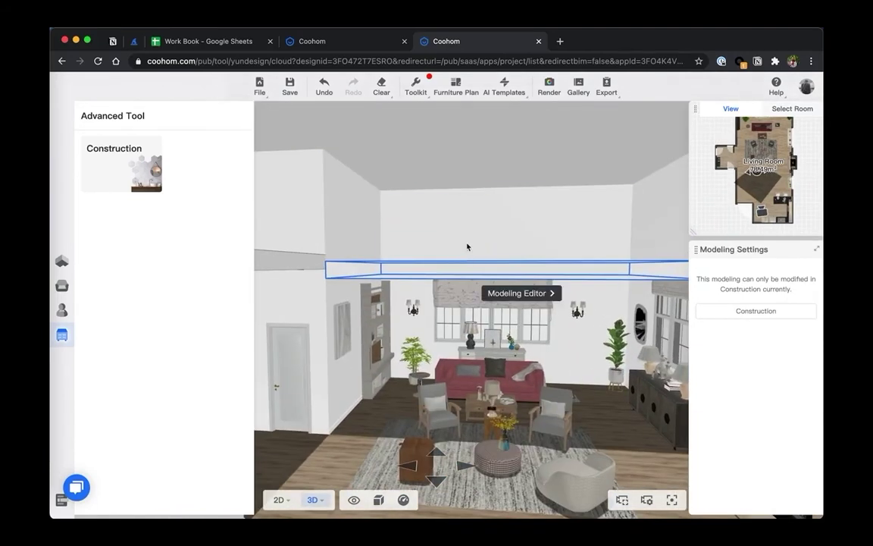
left_click(510, 294)
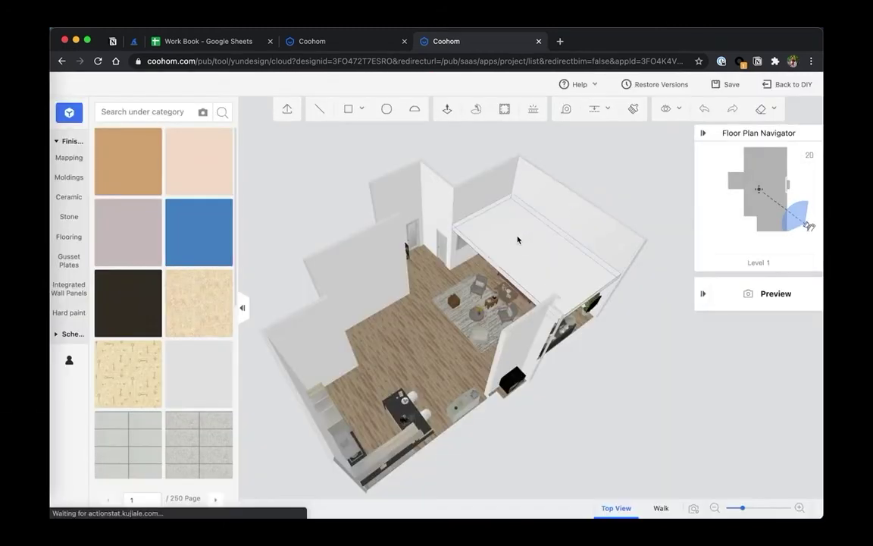
- Apply the plain tan finish to the mezzanine slab
left_click(517, 240)
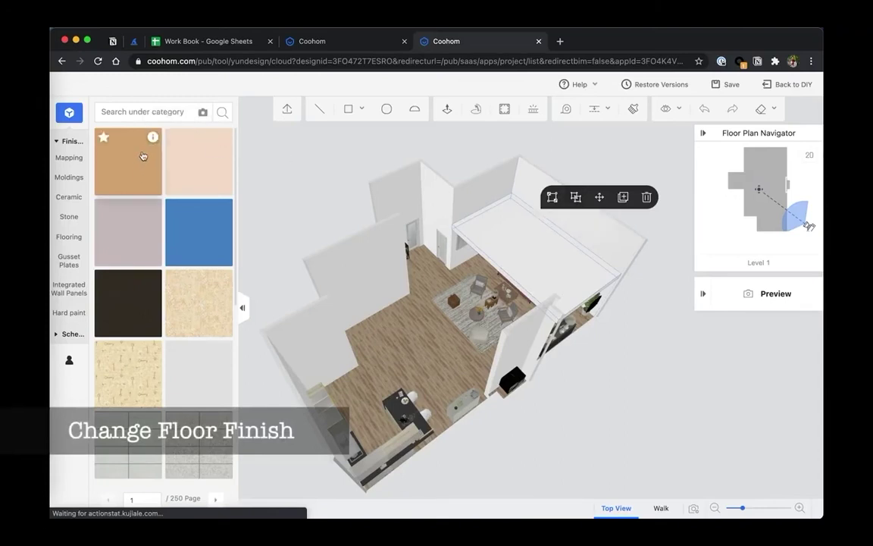
mouse_move(76, 154)
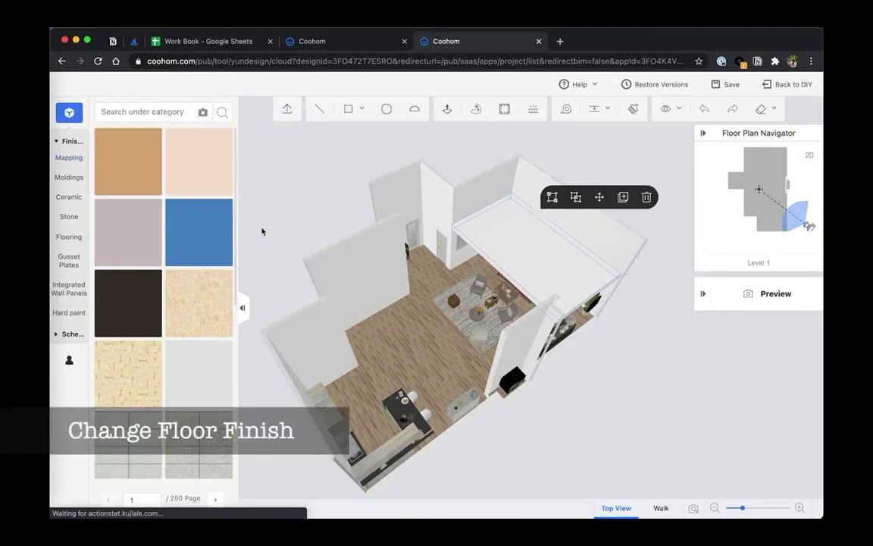
left_click(128, 175)
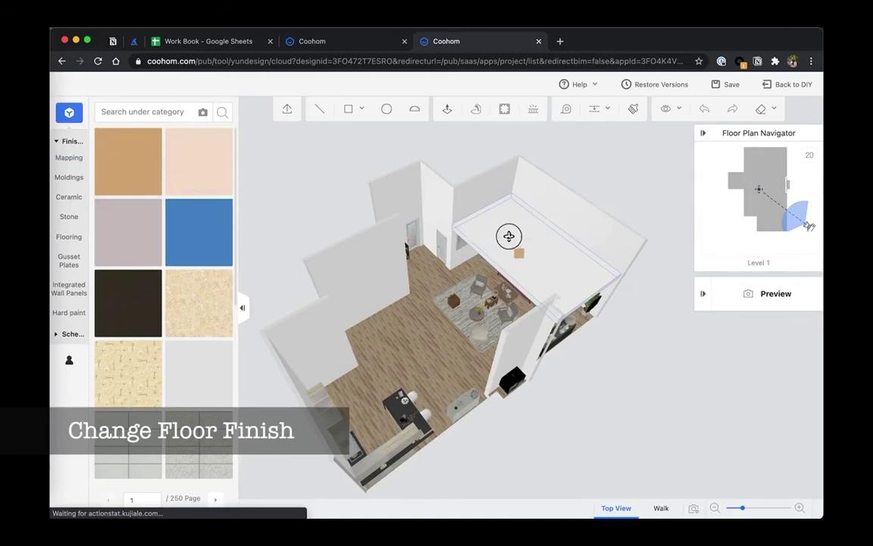
left_click(509, 236)
left_click_drag(639, 276, 614, 284)
scroll(629, 281, "down", 3)
scroll(628, 280, "up", 3)
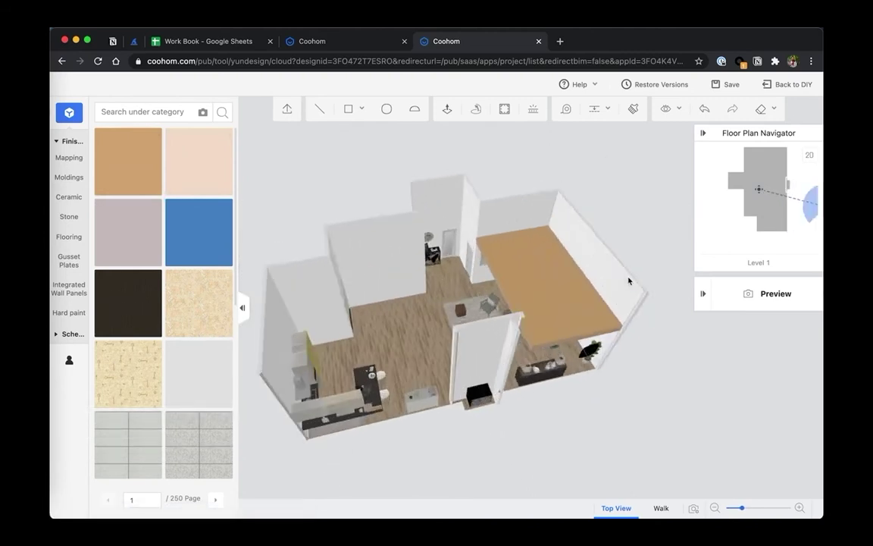
- Hide the furniture in the construction view to get a clear look at the slab
scroll(628, 281, "up", 5)
left_click(667, 108)
left_click(652, 154)
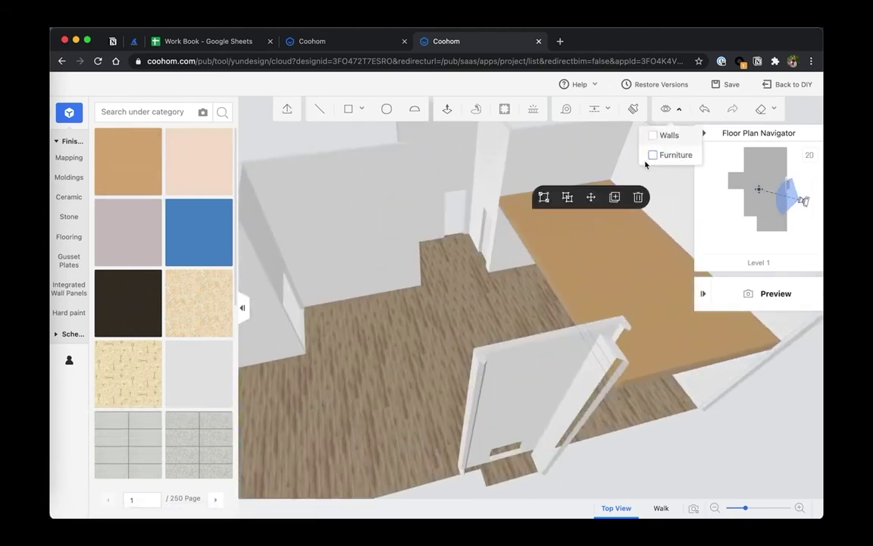
- Apply the light brown wood plank from page 4 of the Flooring finishes to the mezzanine slab
left_click(534, 234)
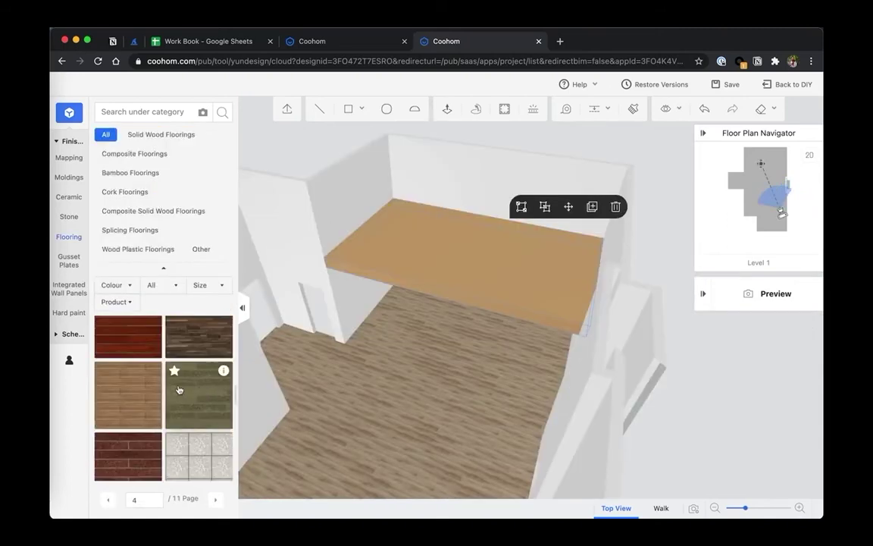
left_click(128, 394)
left_click(447, 257)
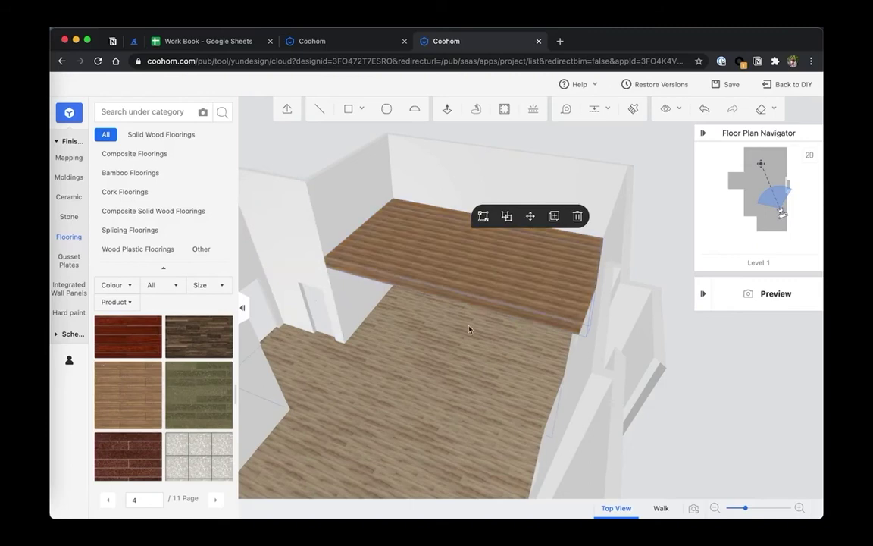
left_click_drag(477, 345, 591, 225)
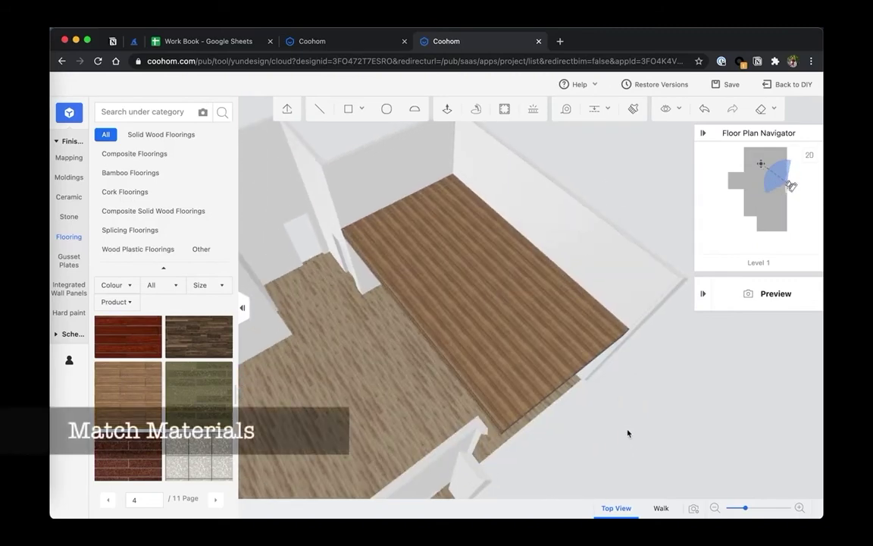
left_click_drag(628, 433, 612, 376)
- Match the living room floor's wood material onto the mezzanine slab, discarding the slab's original material
left_click(494, 257)
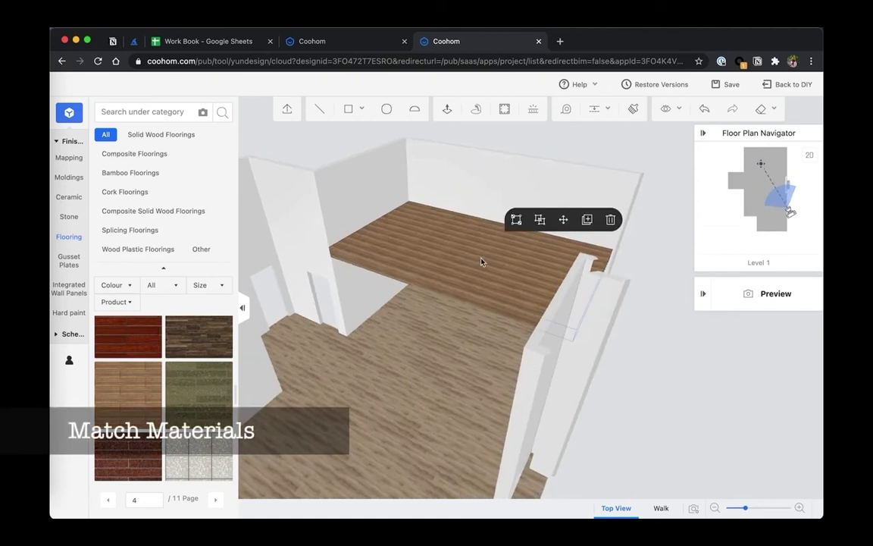
left_click(645, 344)
left_click(634, 108)
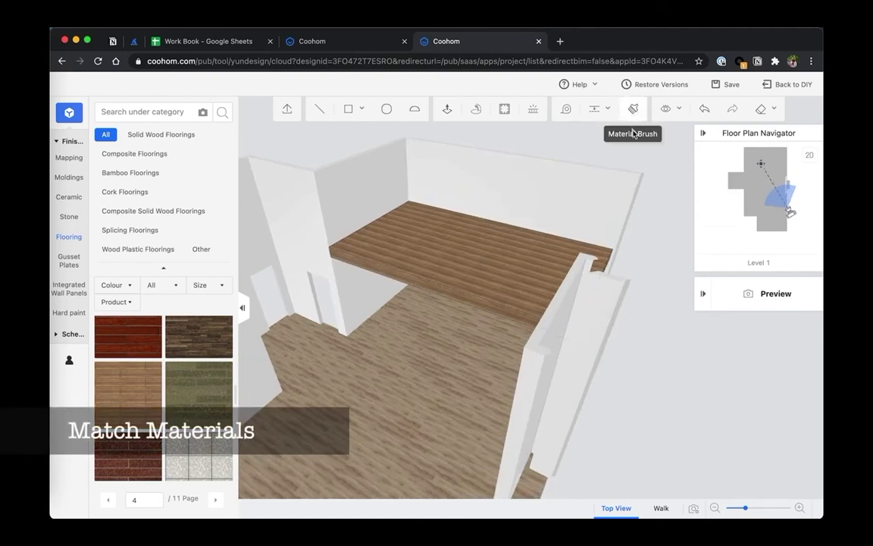
left_click(409, 348)
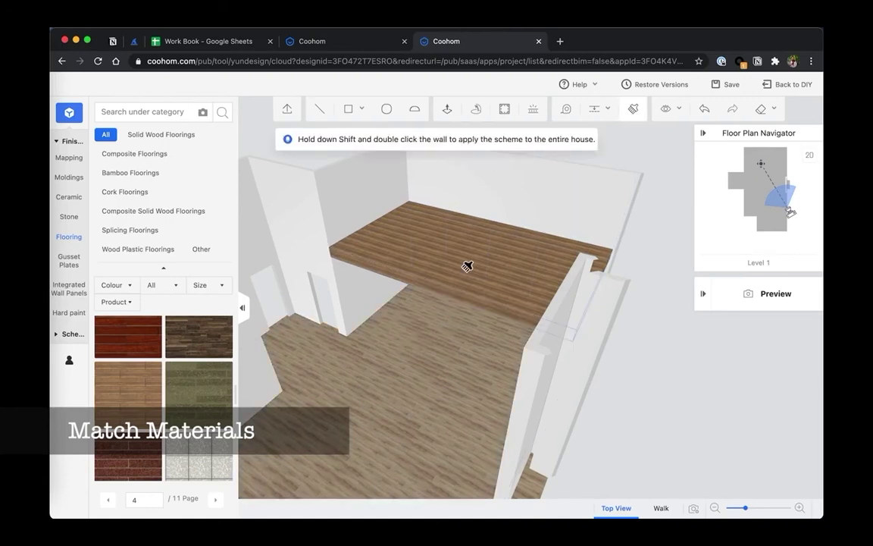
left_click(467, 266)
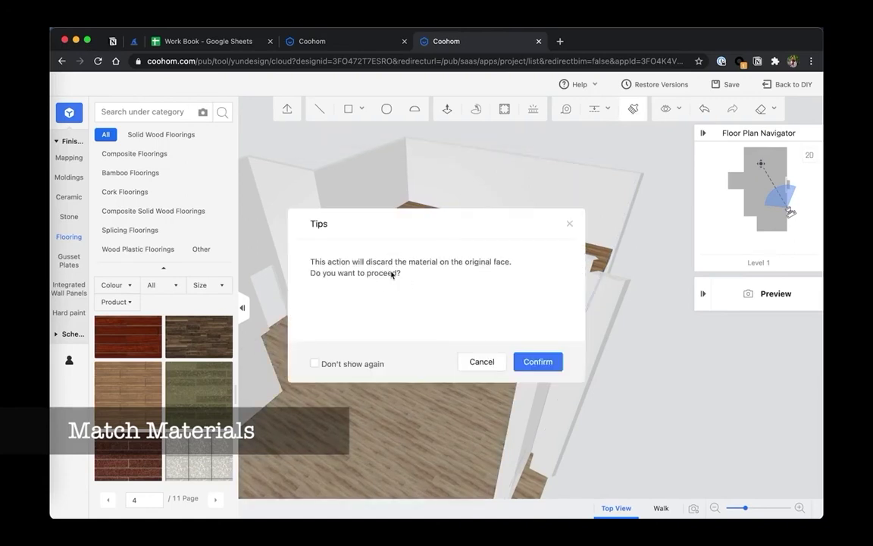
left_click(538, 362)
left_click_drag(651, 249, 648, 276)
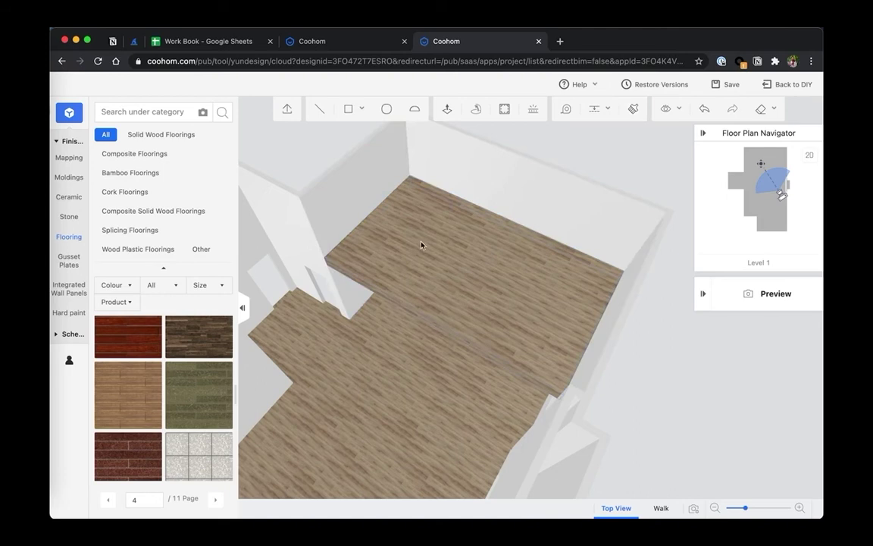
- Ungroup the mezzanine slab and select its top face for editing
left_click(436, 255)
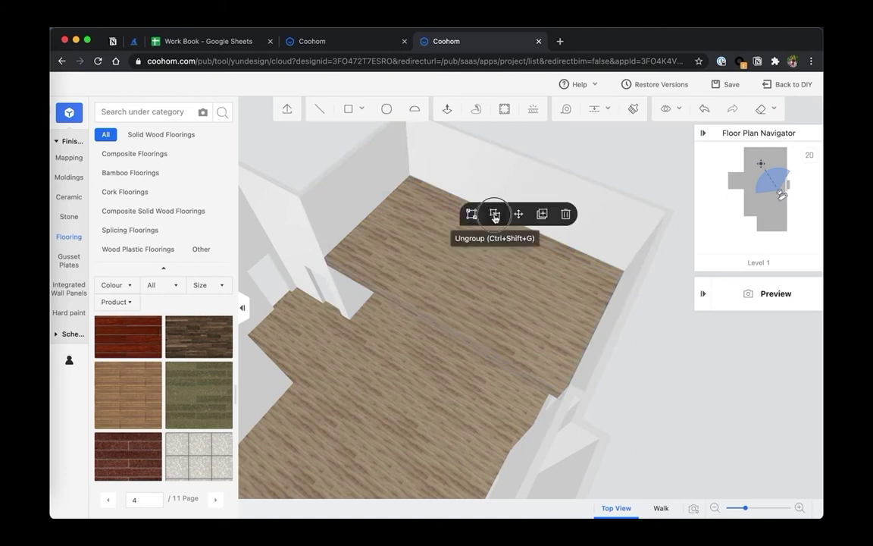
left_click(494, 215)
left_click(400, 253)
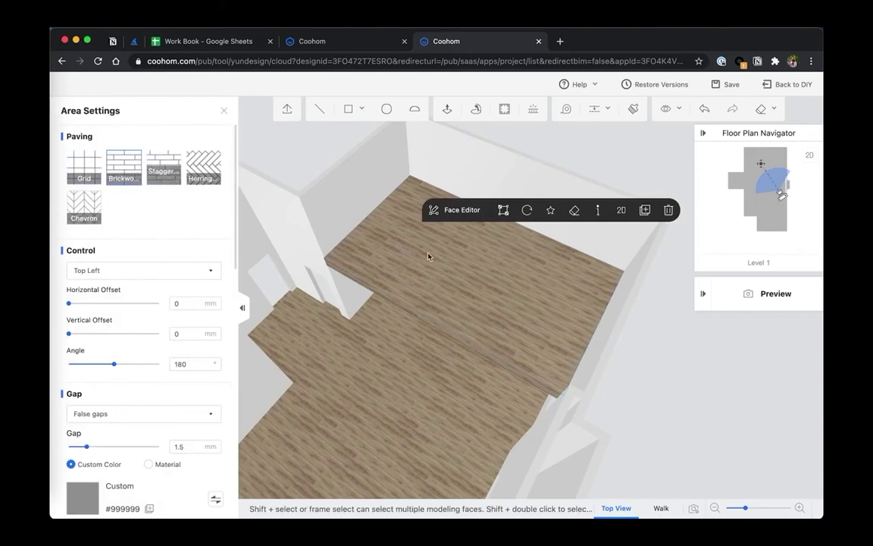
scroll(441, 260, "up", 5)
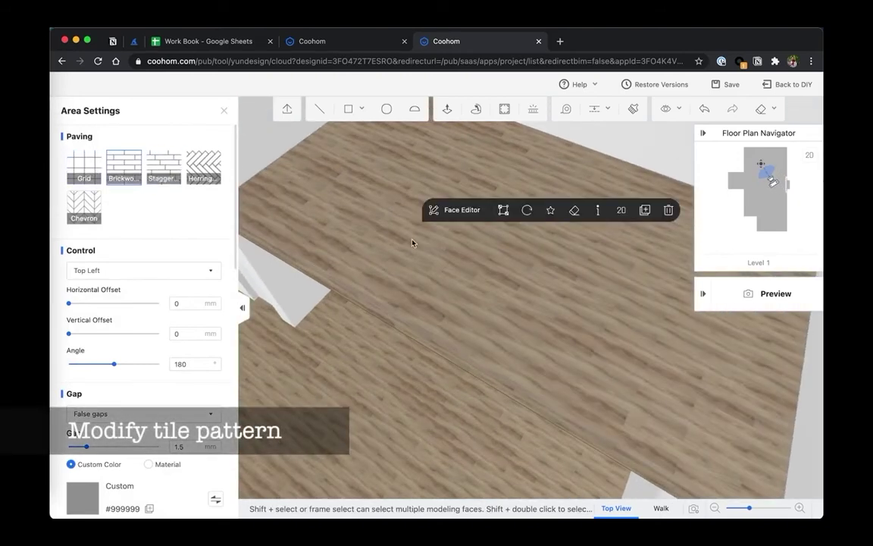
- Try the staggered brickwork paving on the slab's top face and settle on the Herringbone pattern
left_click(165, 168)
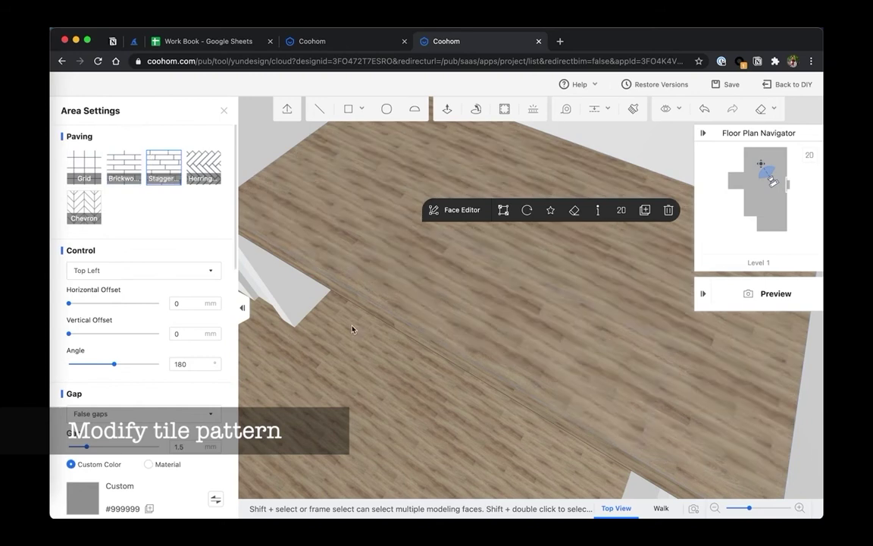
left_click(206, 165)
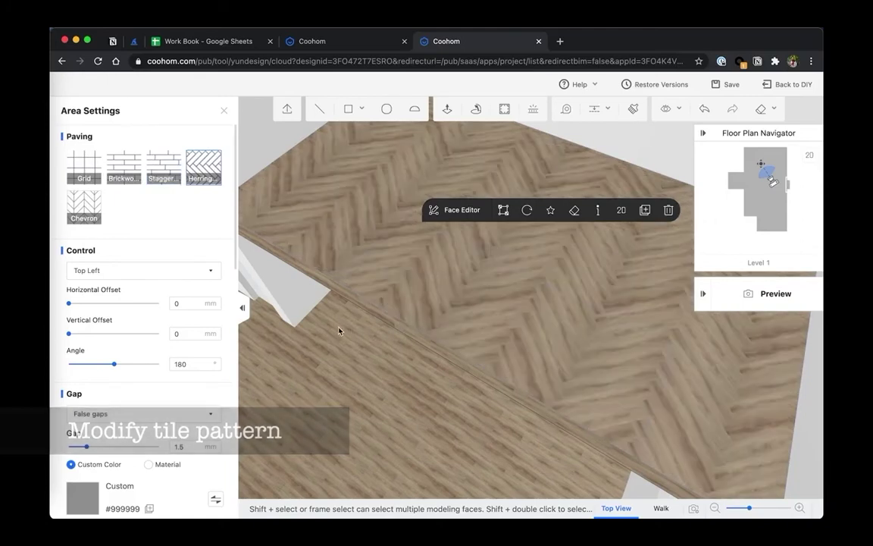
scroll(339, 330, "down", 3)
right_click_drag(342, 296, 384, 317)
left_click_drag(384, 317, 360, 287)
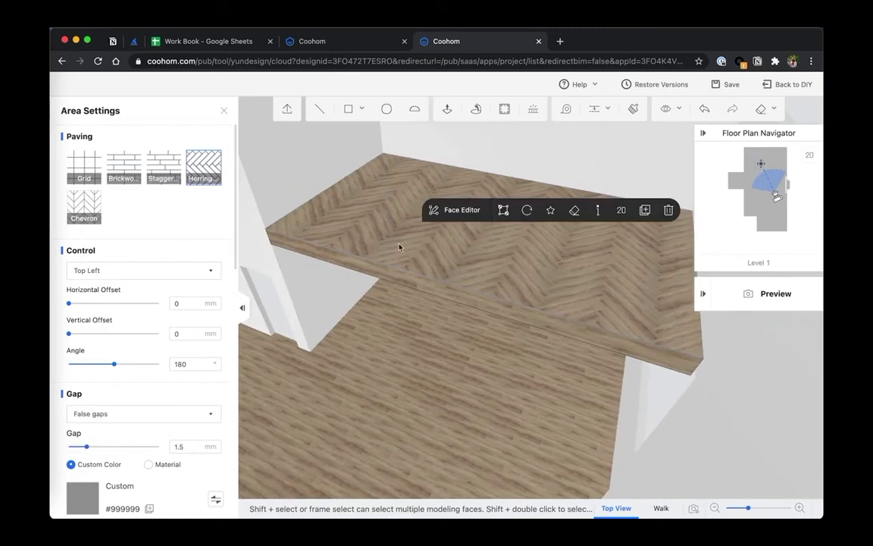
- Apply the diagonally grooved Hard paint texture to the slab's front edge
left_click(371, 283)
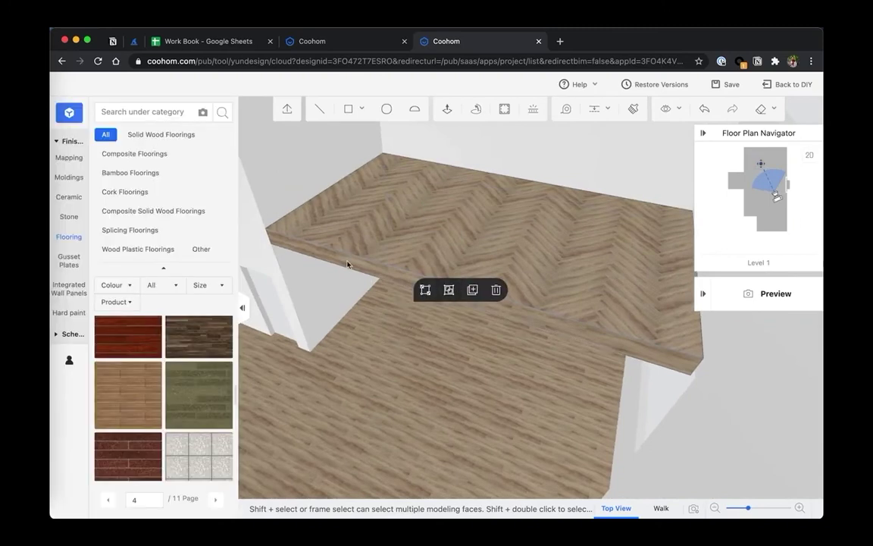
double_click(347, 263)
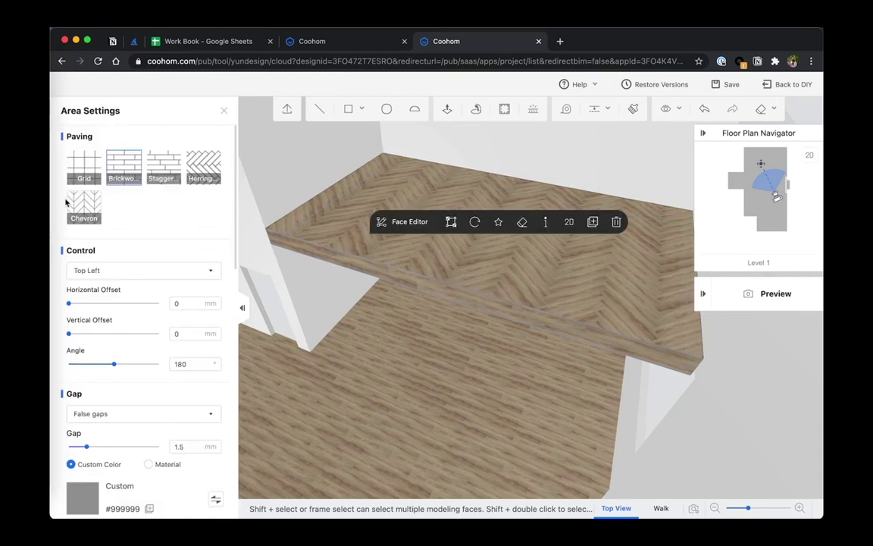
left_click(220, 112)
mouse_move(73, 162)
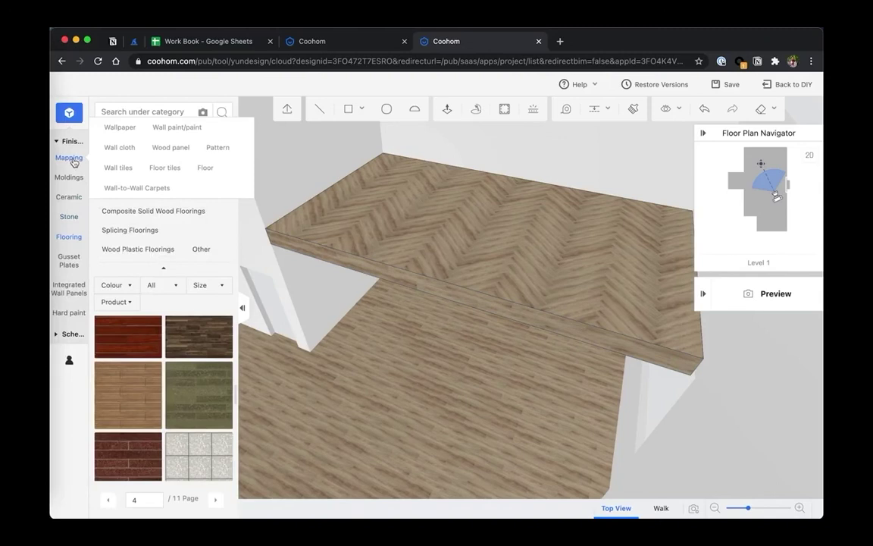
mouse_move(74, 211)
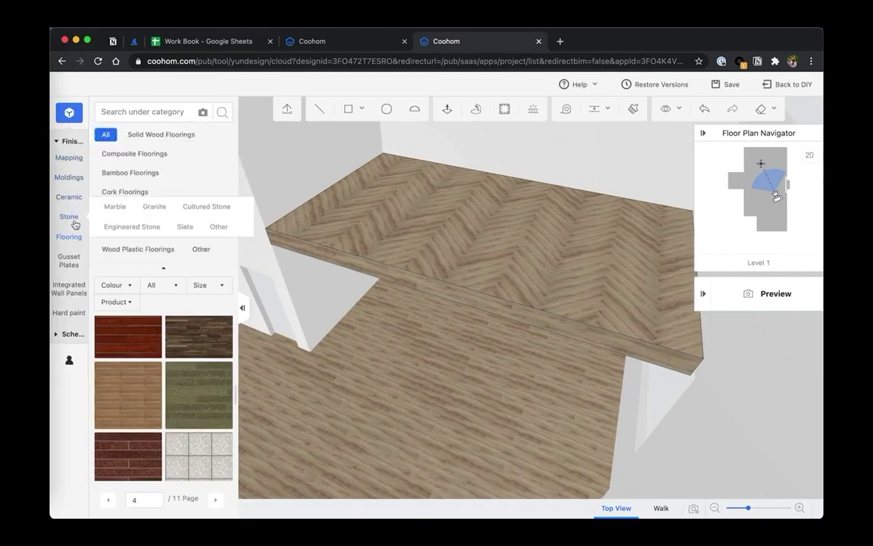
left_click(69, 311)
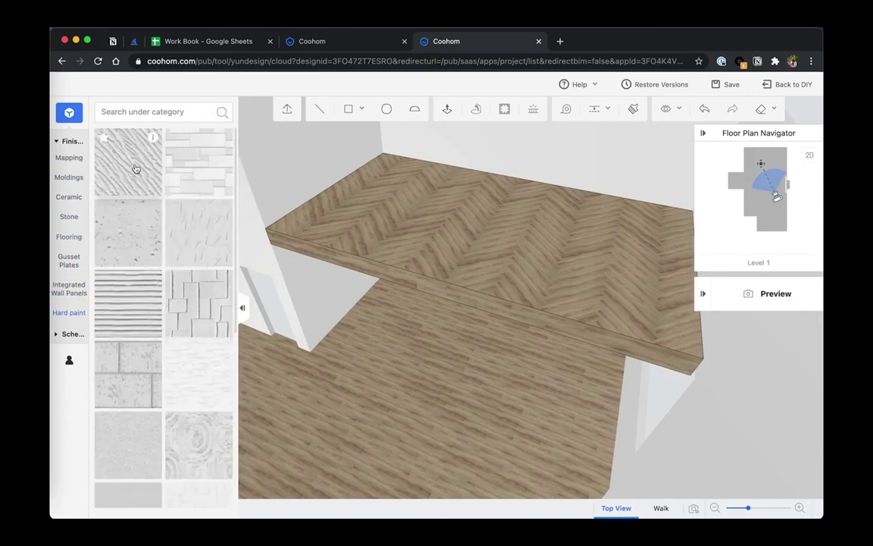
mouse_move(135, 168)
left_mouse_down()
mouse_move(201, 208)
mouse_move(306, 251)
left_mouse_up()
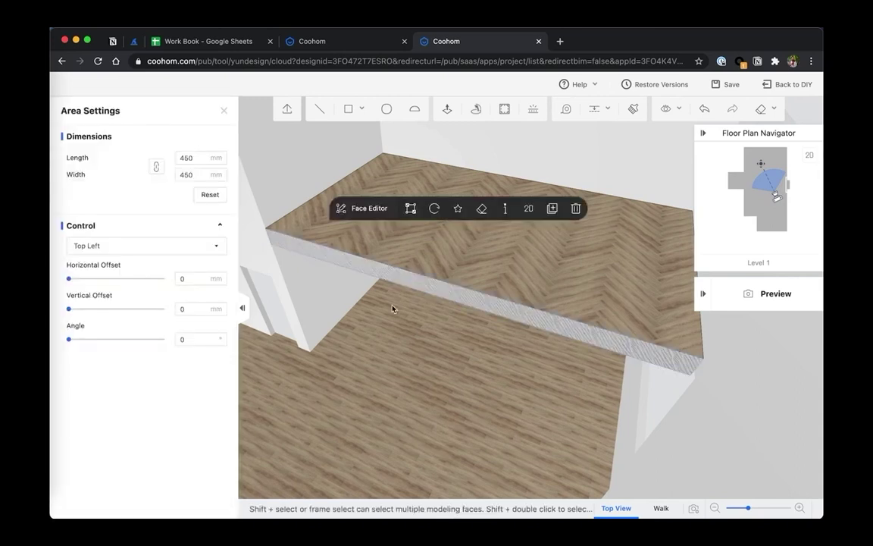
- Shift the horizontal offset of the Hard paint texture on the slab's front edge
left_click_drag(418, 323, 435, 277)
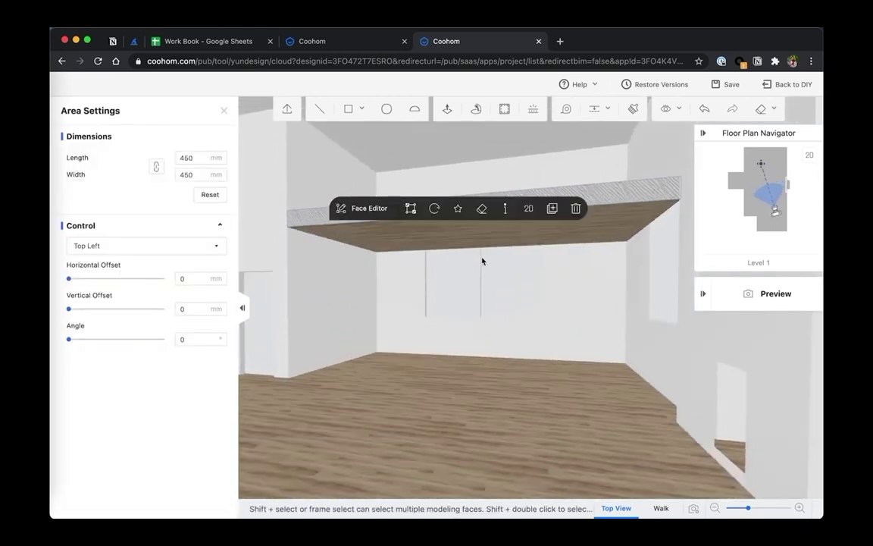
scroll(485, 261, "up", 2)
left_click_drag(486, 263, 462, 286)
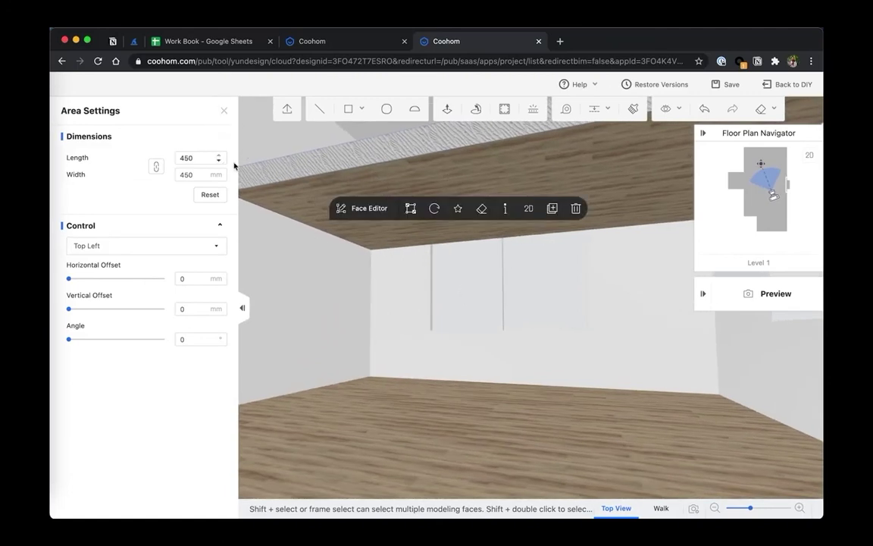
left_click_drag(68, 278, 101, 282)
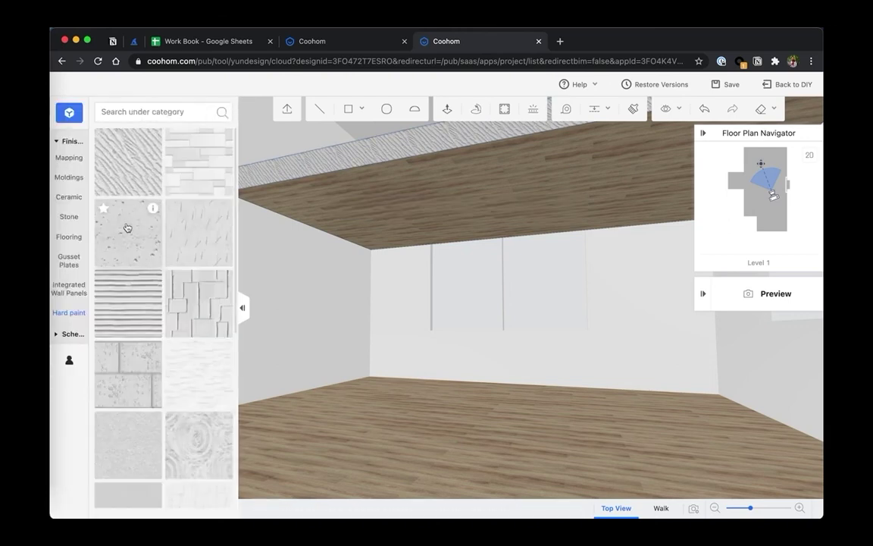
- Apply the pitted Hard paint texture to the slab's underside and clear the face selection
left_click_drag(224, 247, 363, 206)
left_click(373, 200)
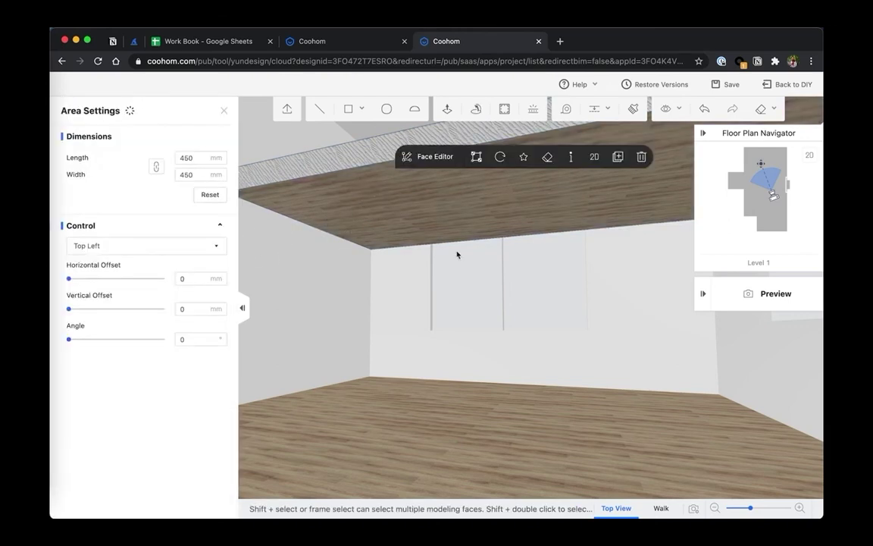
left_click(482, 296)
right_click_drag(523, 287, 488, 283)
left_click_drag(487, 284, 485, 238)
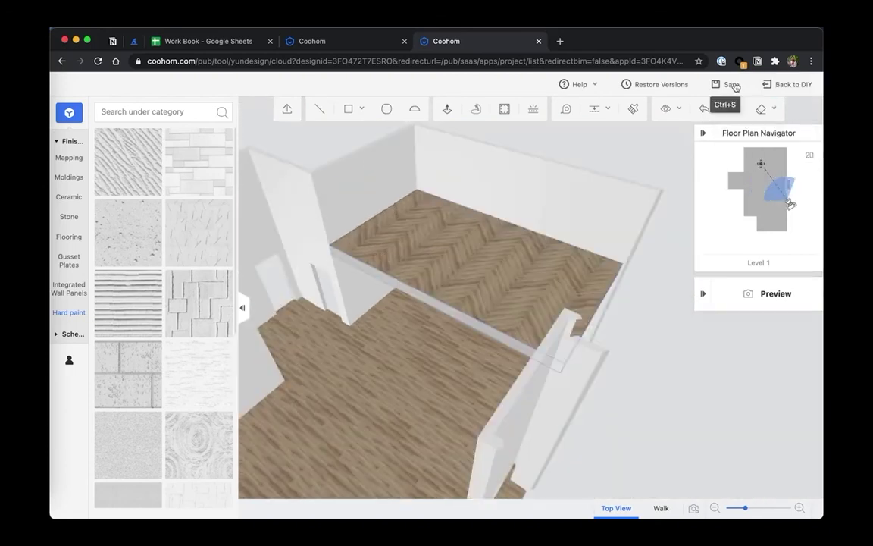
- Save the construction project, return to the main design and back away from the sofa to view the mezzanine
left_click(729, 85)
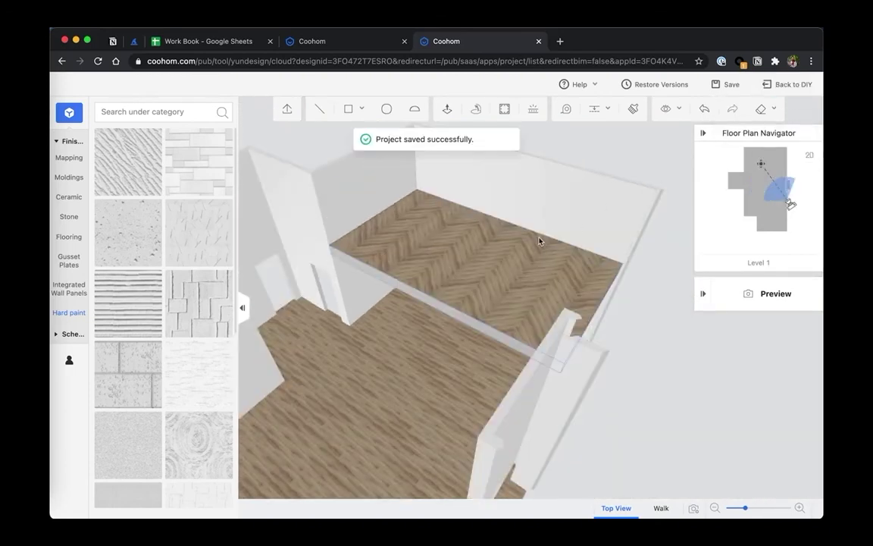
left_click(788, 84)
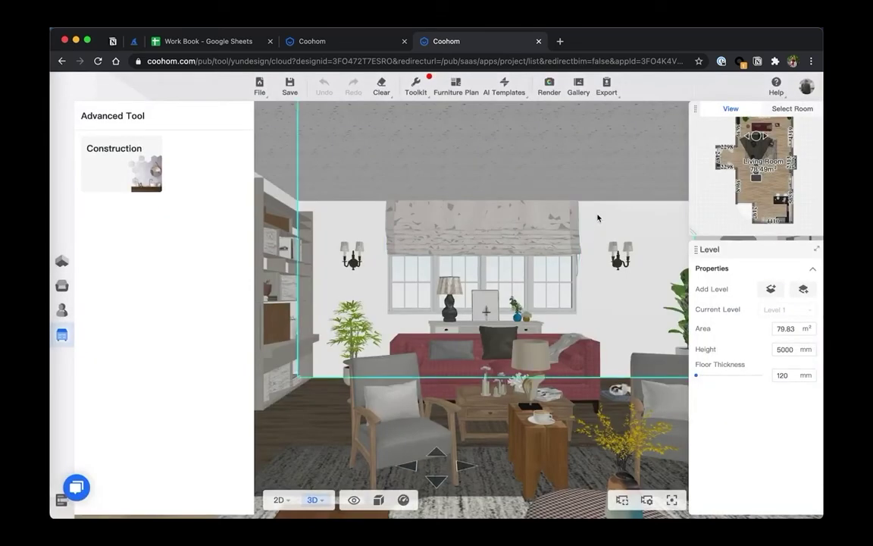
scroll(608, 223, "down", 10)
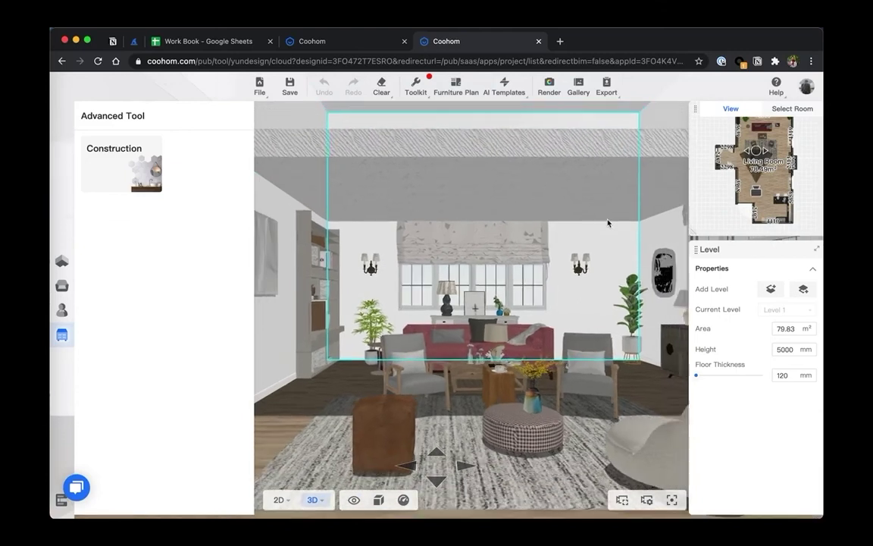
- Inspect the finished mezzanine slab in the living room from several camera heights and distances, checking its wood top, grooved front edge and underside
scroll(598, 230, "down", 10)
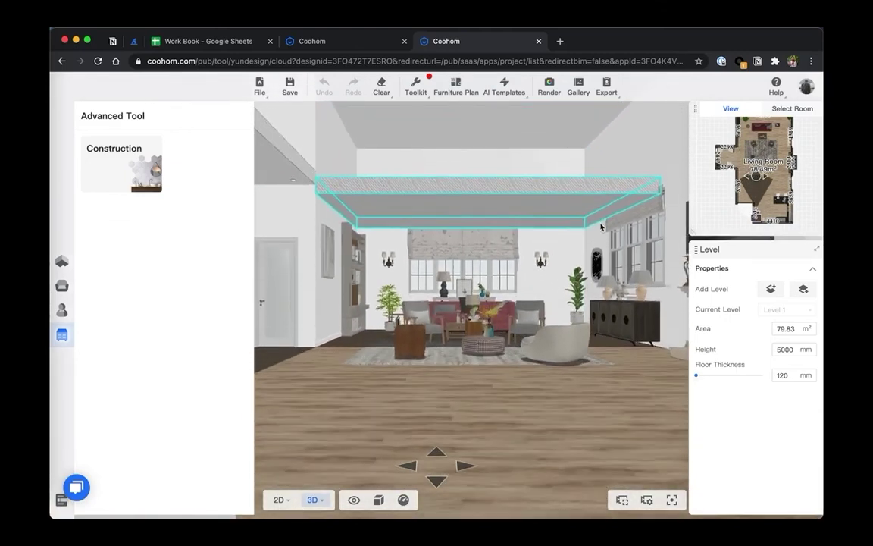
left_click(595, 233)
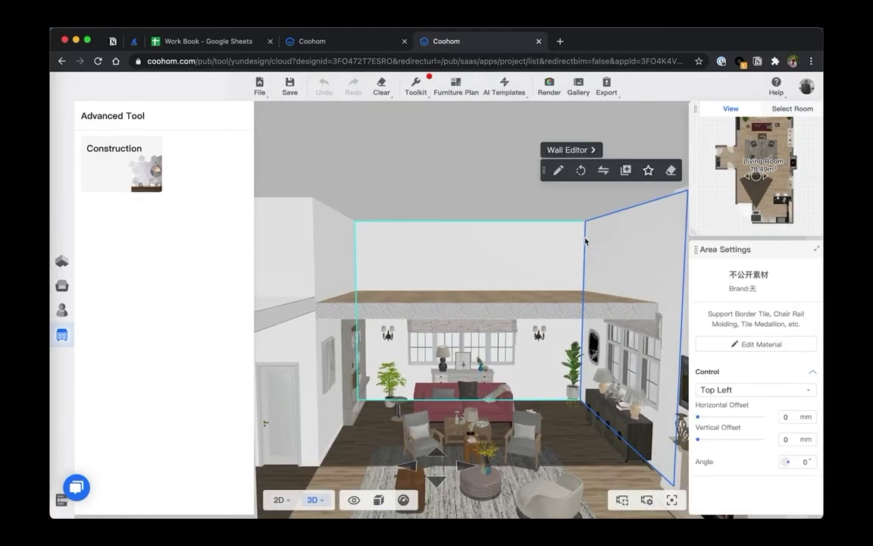
key("q")
key("q")
key("e")
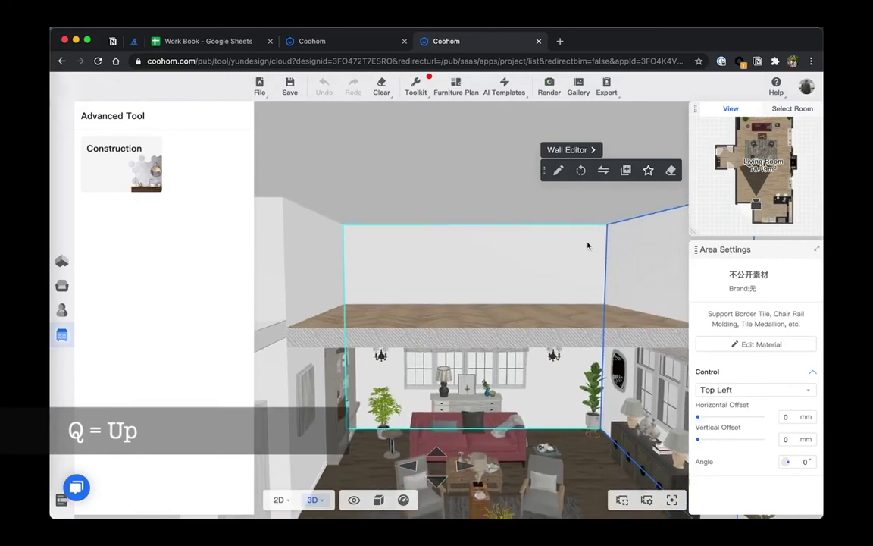
key("q")
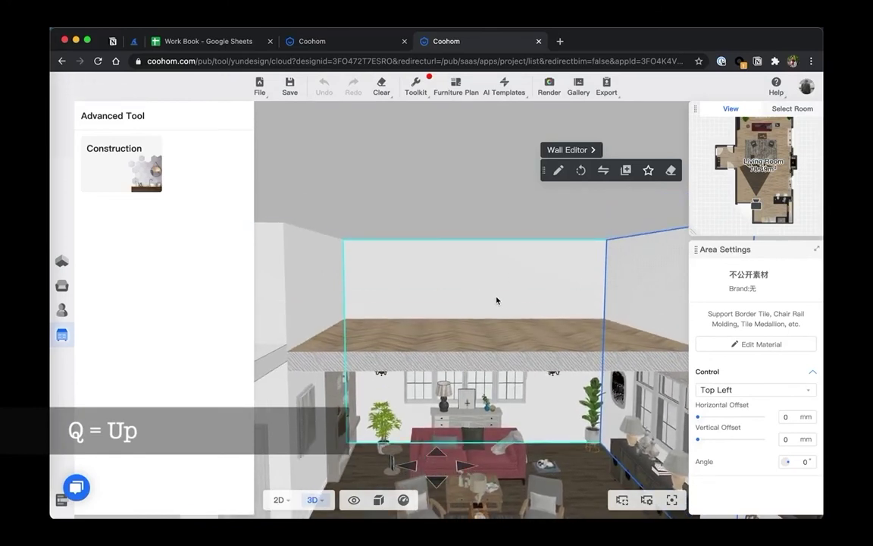
key("e")
key("q")
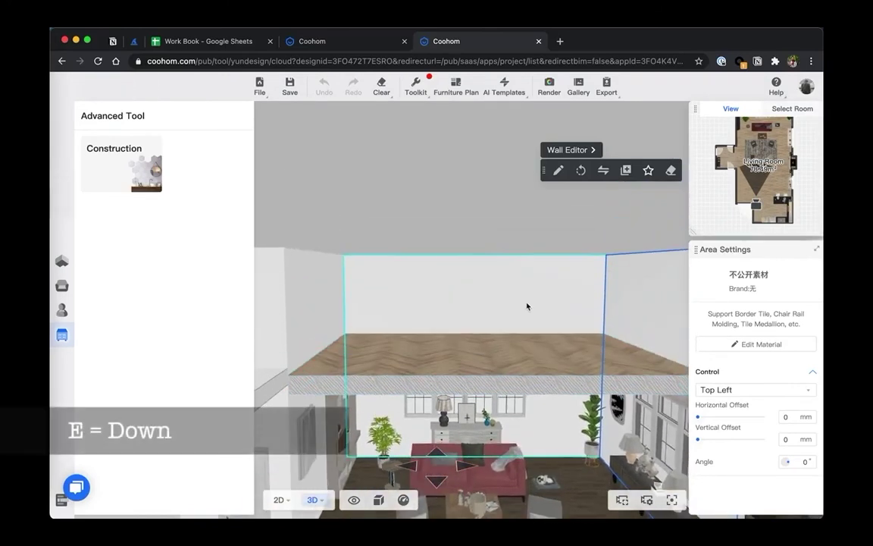
key("e")
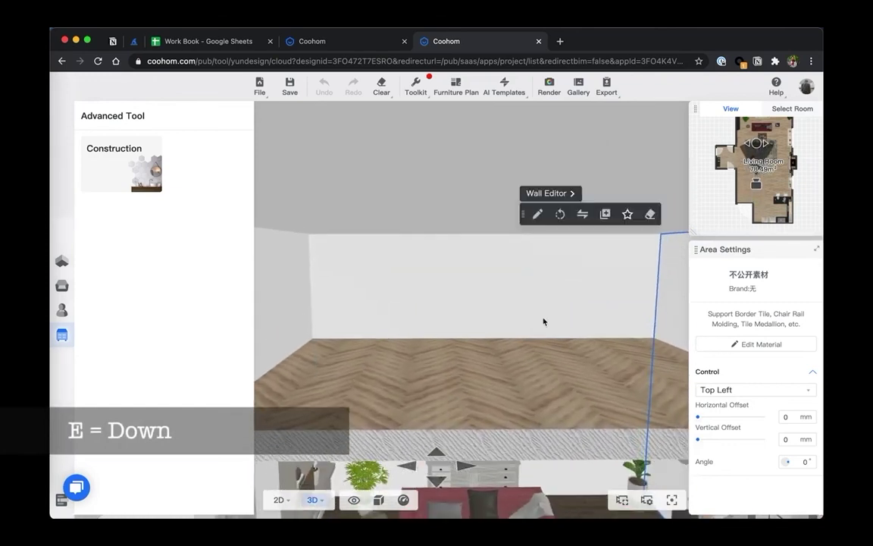
scroll(543, 322, "down", 2)
mouse_move(543, 321)
left_mouse_down()
mouse_move(536, 300)
mouse_move(532, 322)
left_mouse_up()
key("q")
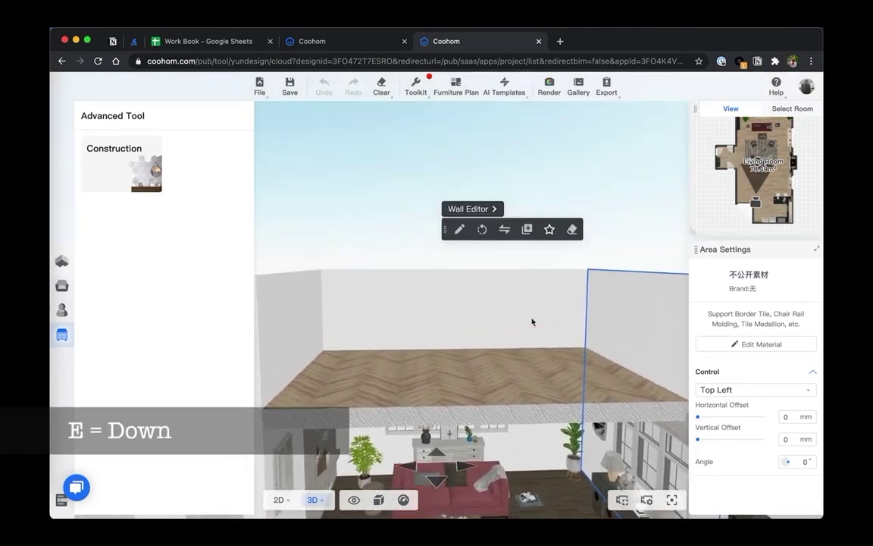
key("e")
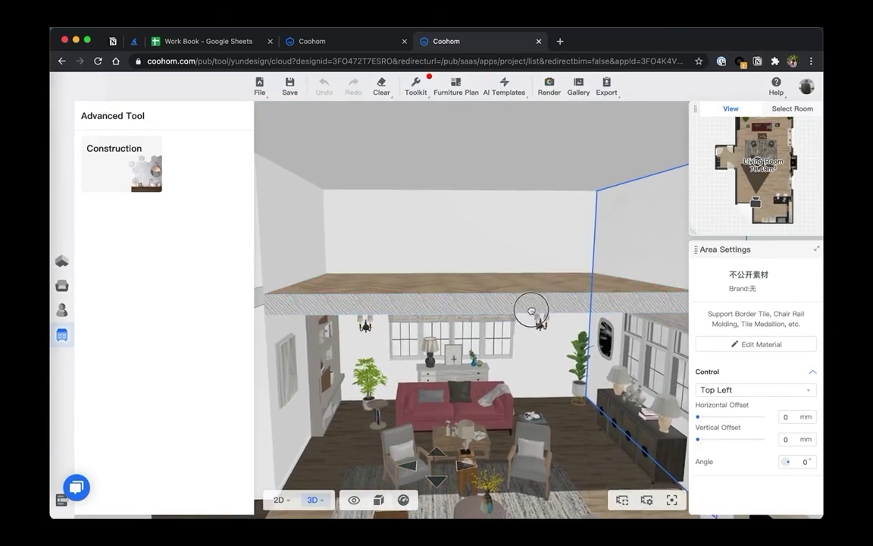
key("q")
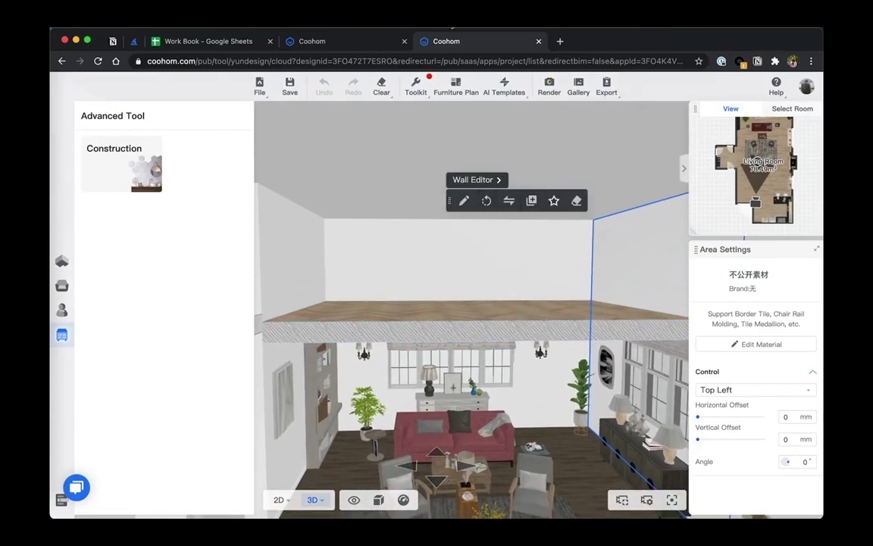